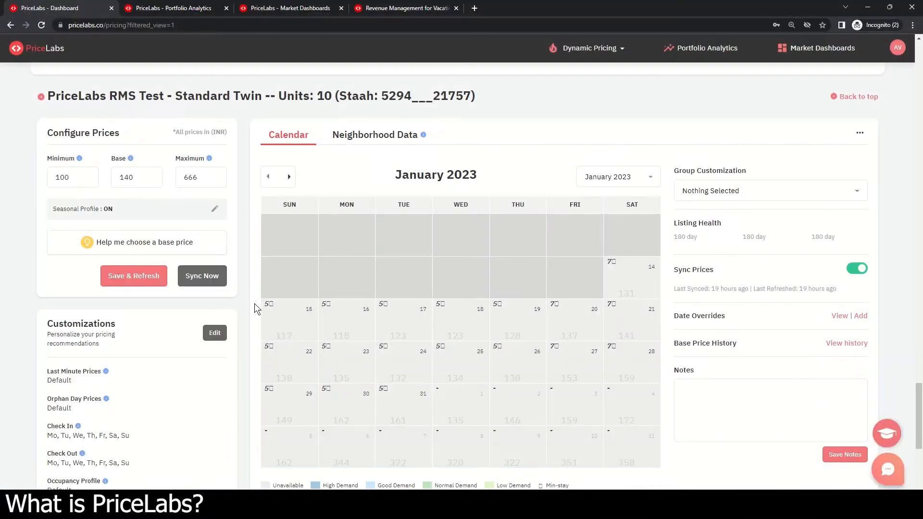
Look through the Standard Twin listing's price calendar and the Pricing Dashboard, and switch to the Portfolio Analytics page
left_click(289, 177)
left_click(269, 177)
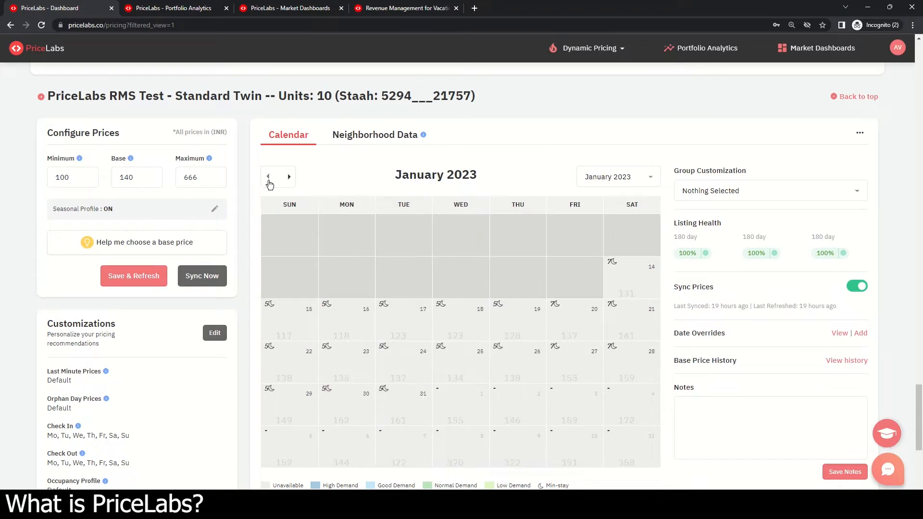
scroll(286, 246, "up", 3)
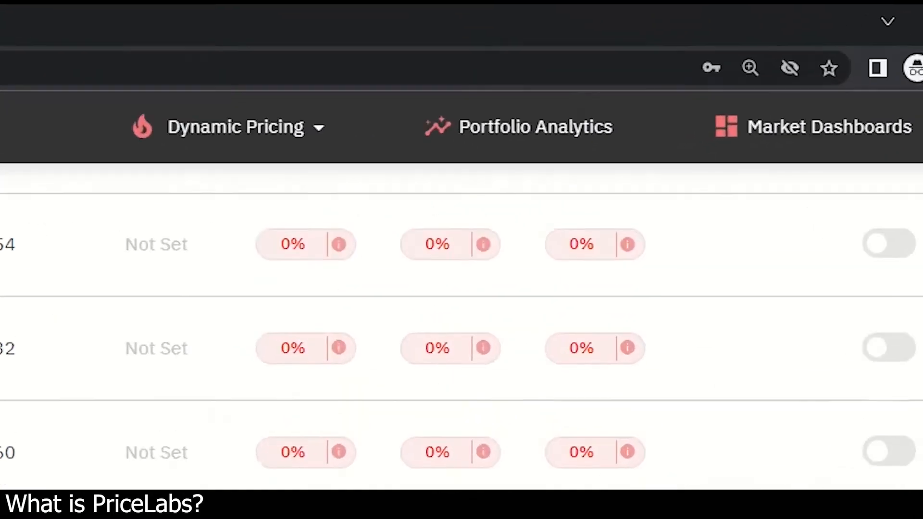
scroll(462, 327, "up", 5)
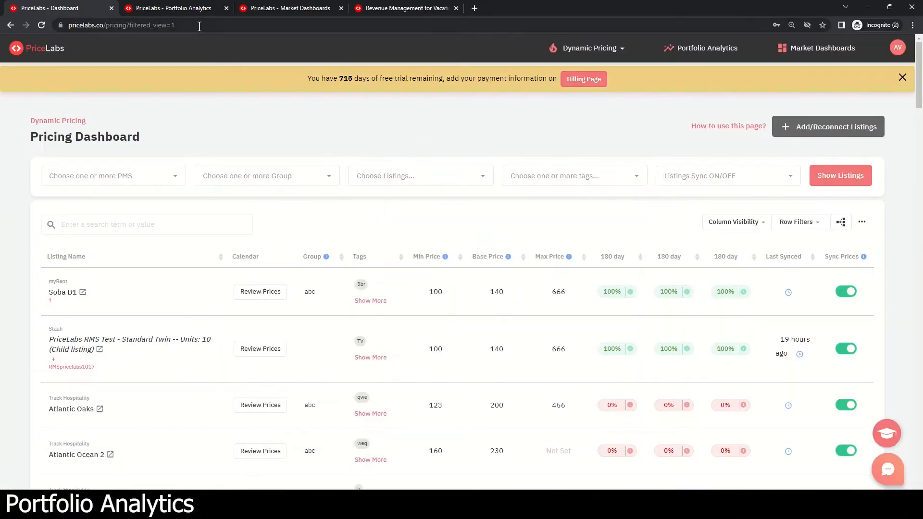
left_click(181, 13)
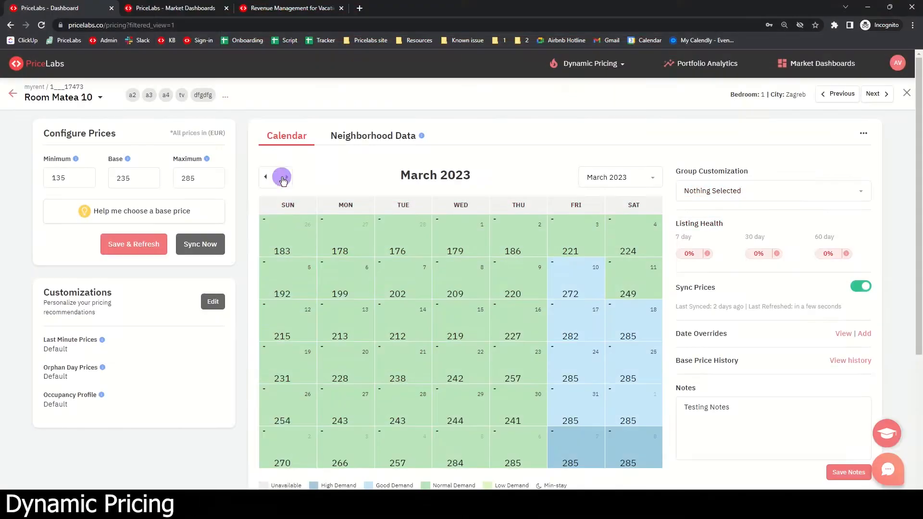
Inspect Room Matea 10's daily price breakdowns and browse its calendar from March 2023 to September 2023
mouse_move(283, 249)
mouse_move(572, 379)
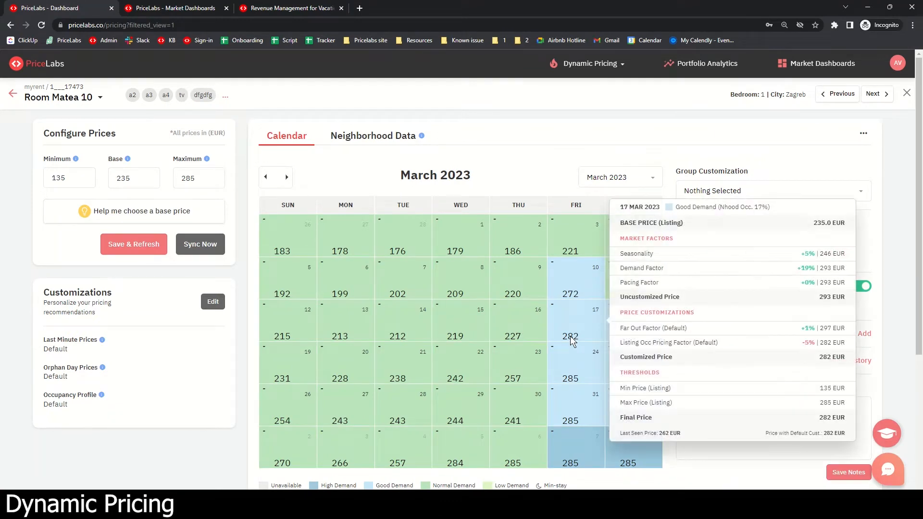
left_click(287, 177)
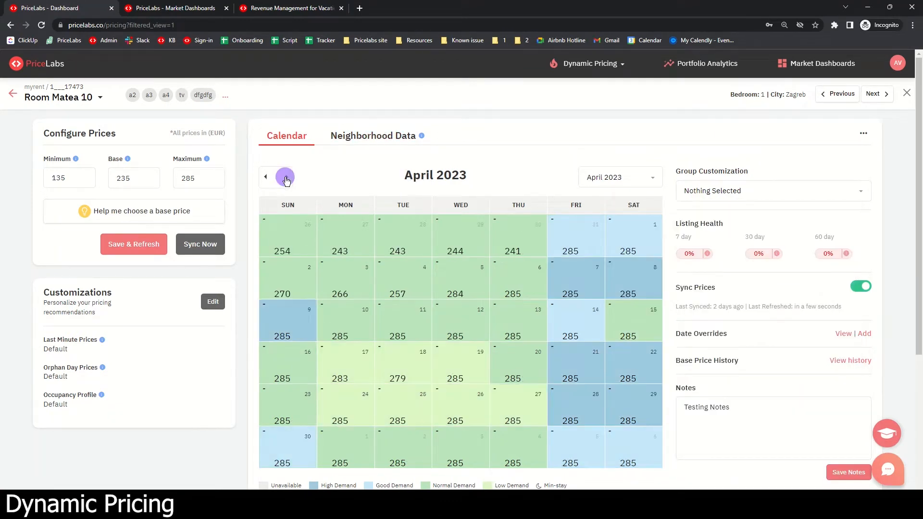
left_click(287, 177)
left_click(620, 177)
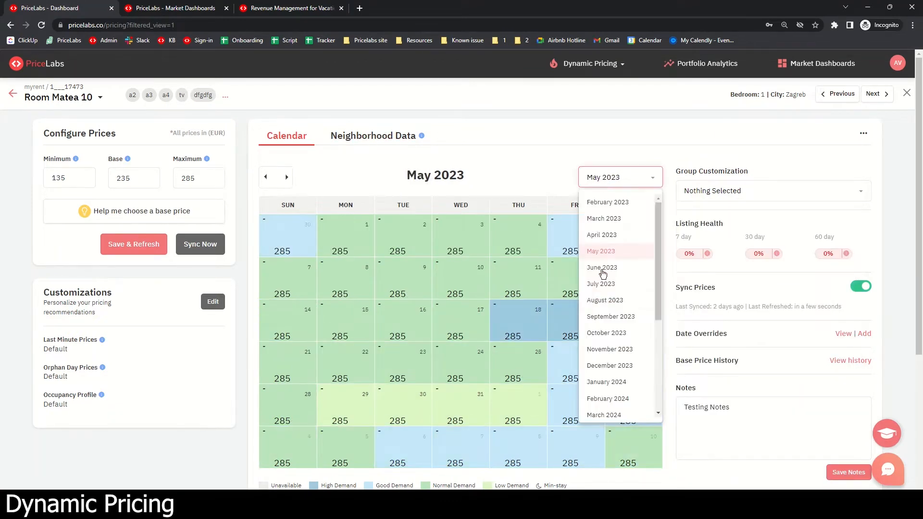
left_click(604, 317)
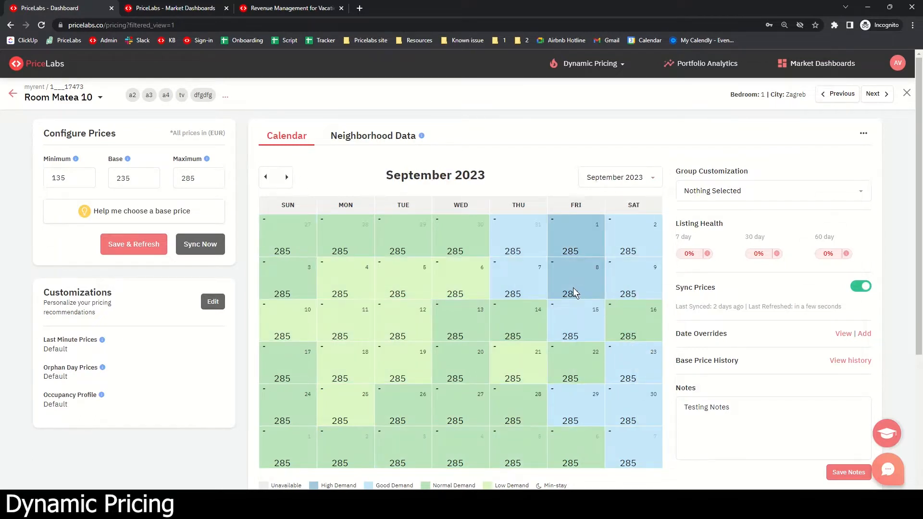
mouse_move(570, 293)
Review Room Matea 10's general, seasonal and advanced pricing customizations and leave without saving
left_click(215, 304)
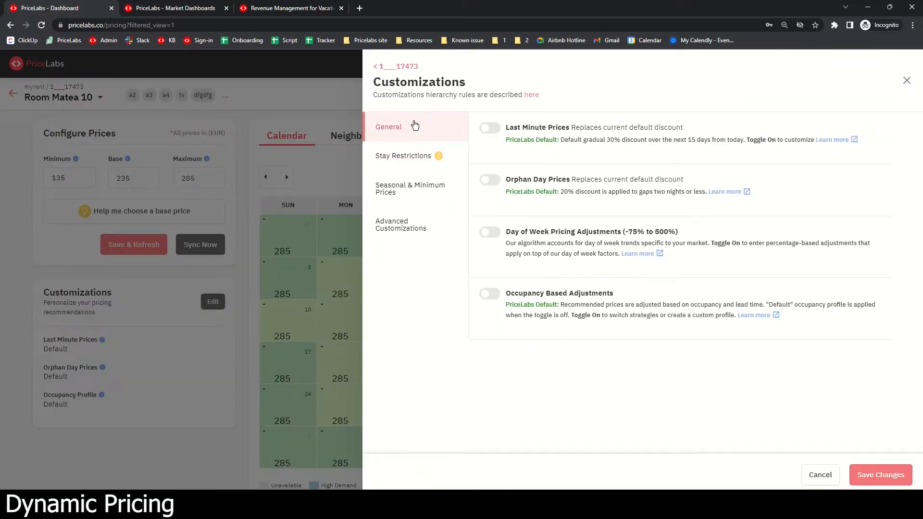
left_click(400, 198)
left_click(396, 228)
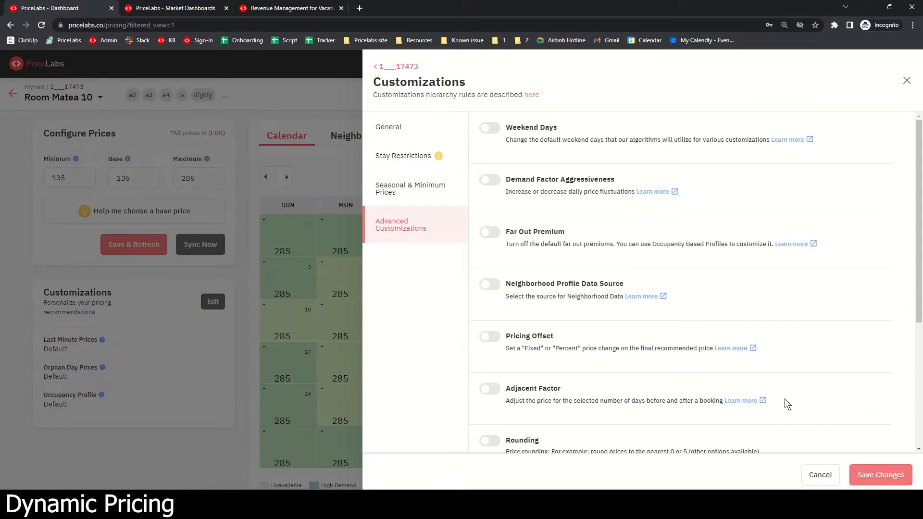
left_click(812, 475)
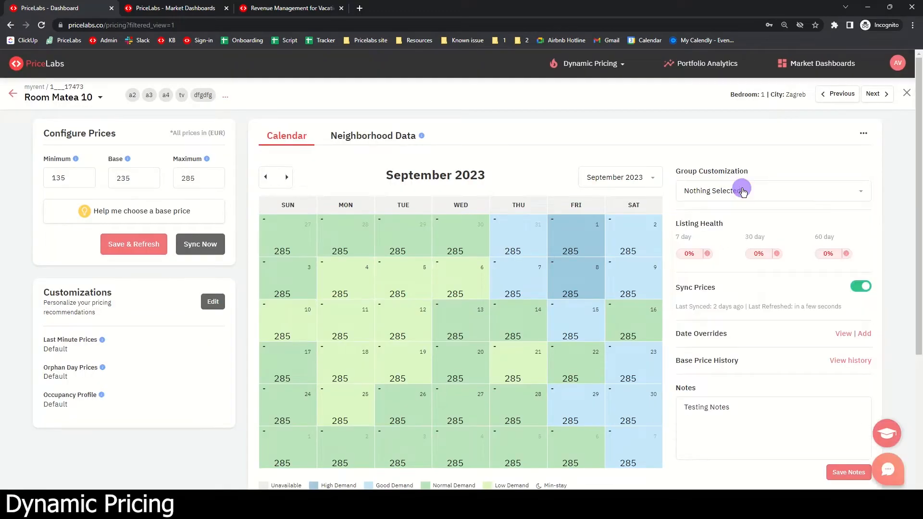
Check the listing's occupancy health against the market and look over its Neighborhood Data
mouse_move(695, 259)
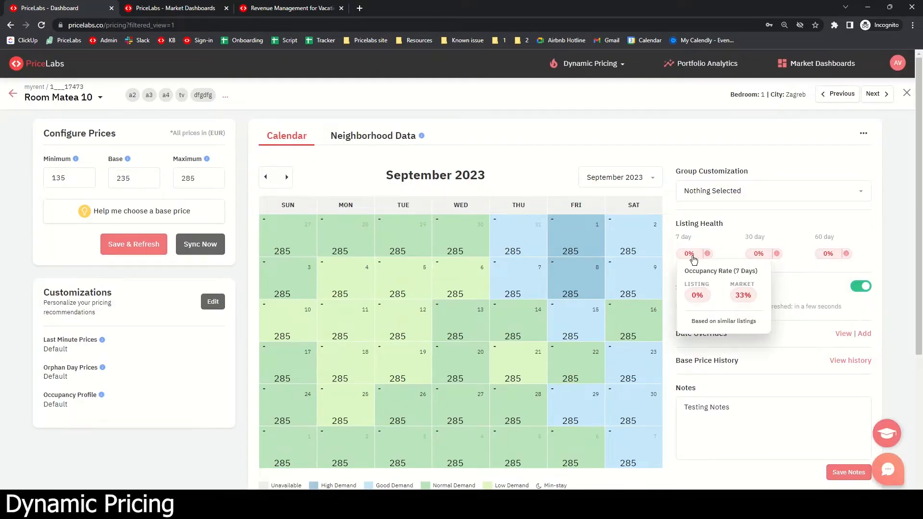
mouse_move(836, 260)
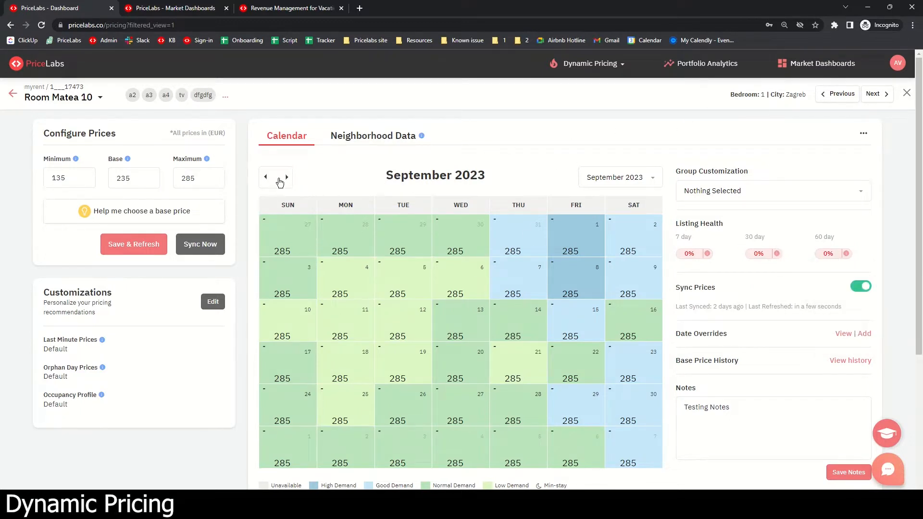
left_click(348, 137)
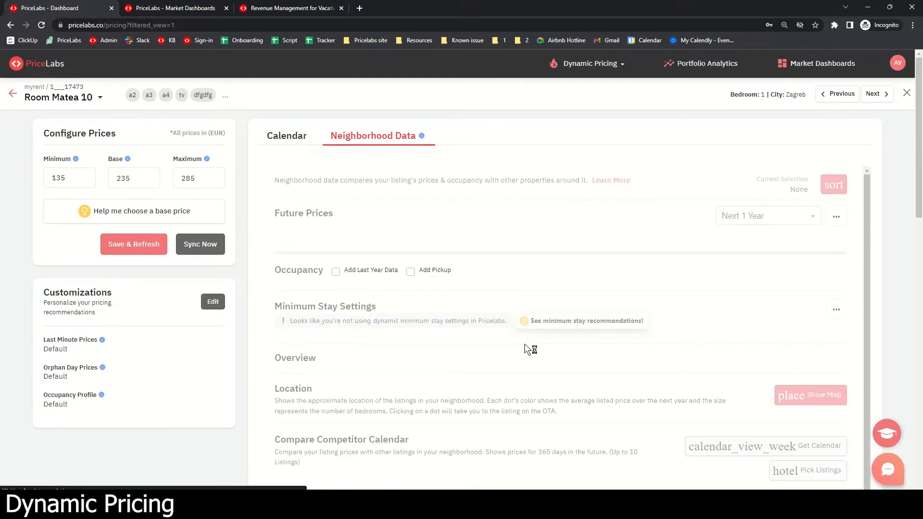
scroll(523, 332, "down", 4)
scroll(523, 331, "up", 3)
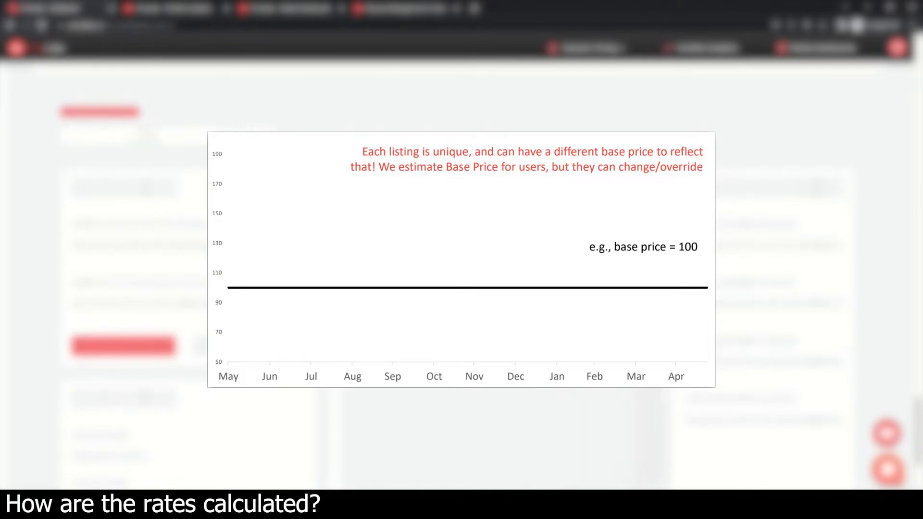
scroll(461, 288, "up", 20)
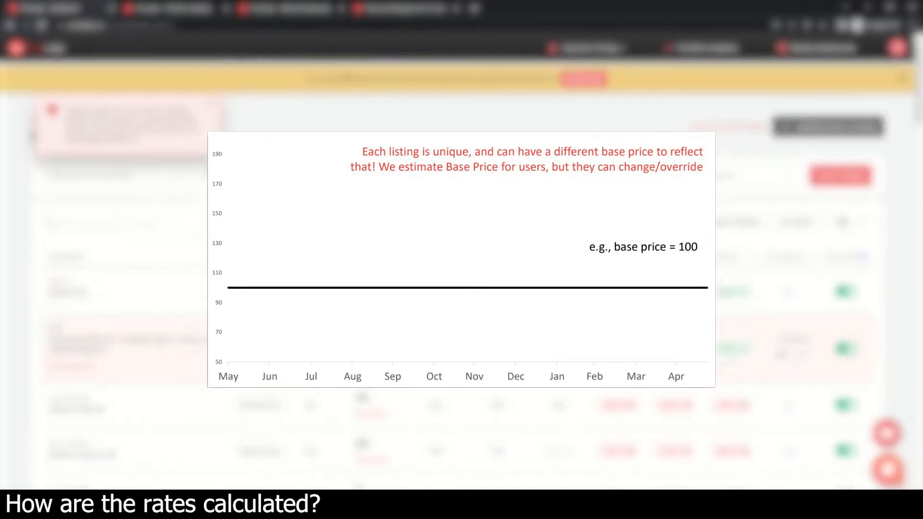
scroll(462, 288, "down", 20)
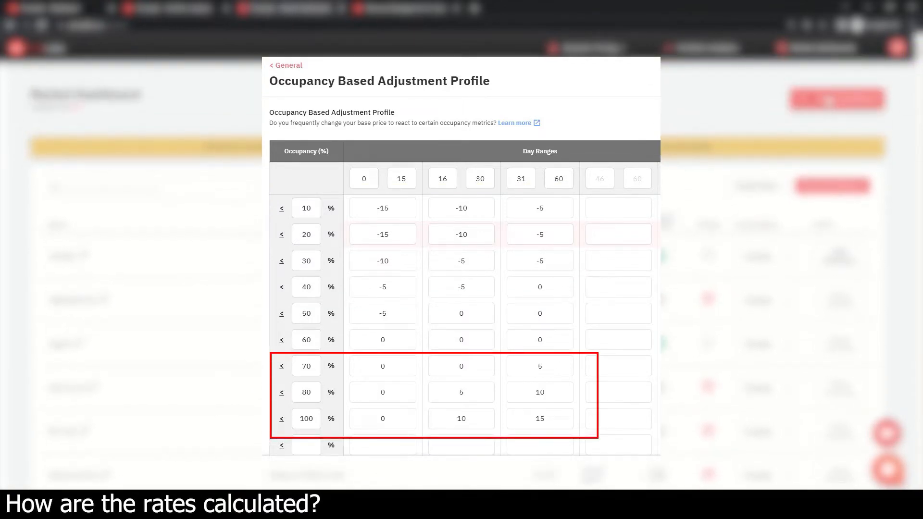
scroll(687, 216, "down", 2)
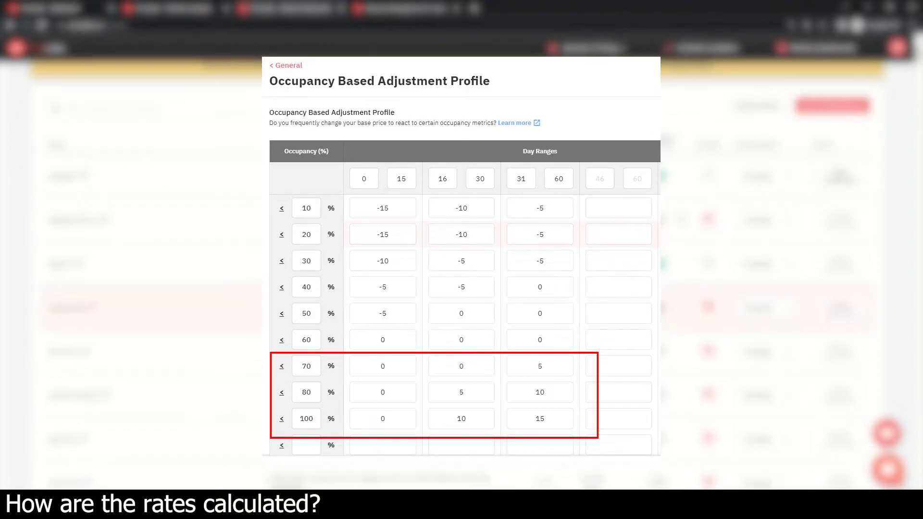
scroll(681, 215, "up", 2)
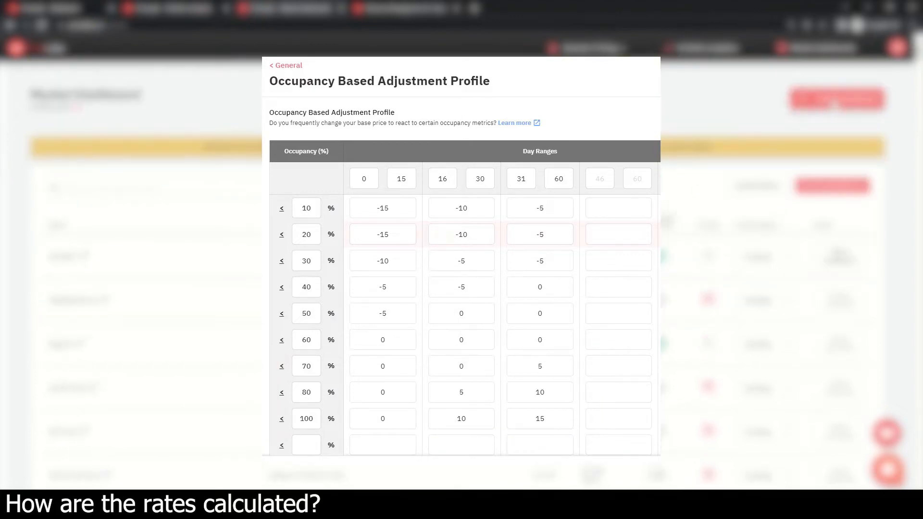
left_click(833, 100)
left_click(411, 10)
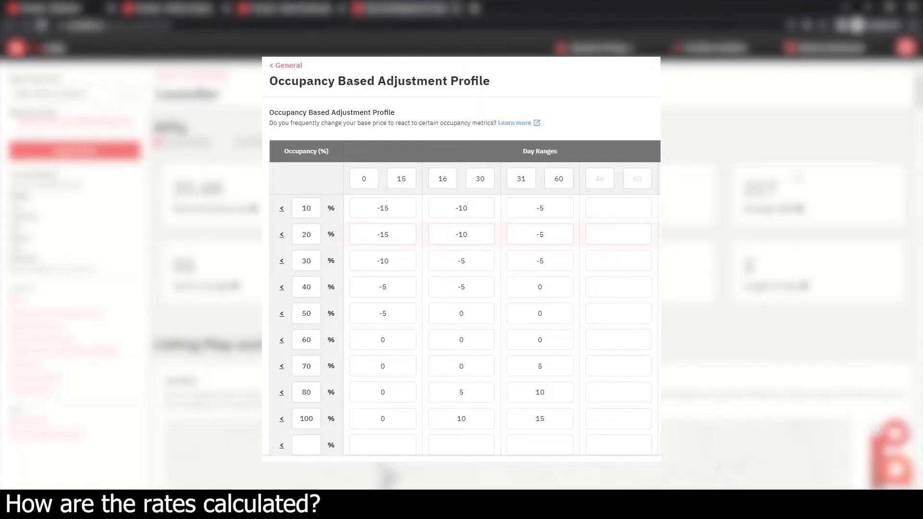
scroll(510, 468, "down", 2)
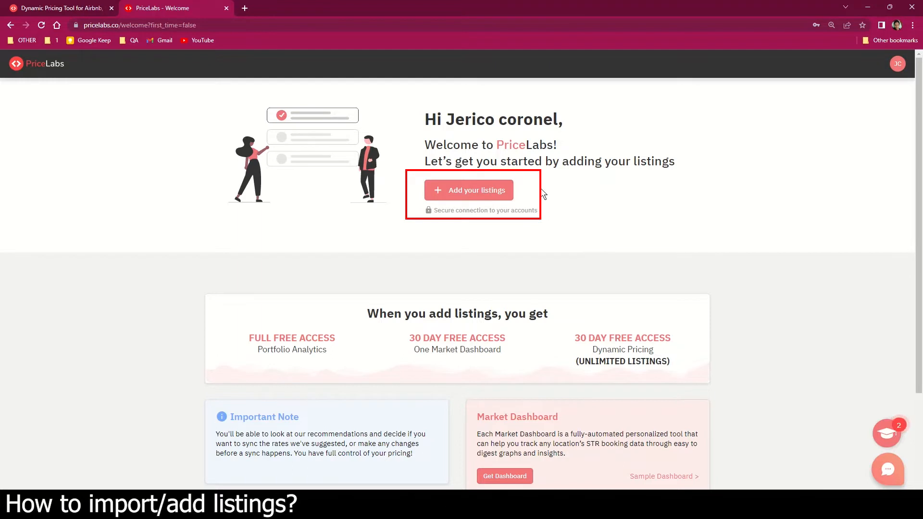
Start adding listings, compare both connection types and display the available PMS / Channel Manager systems
left_click(479, 192)
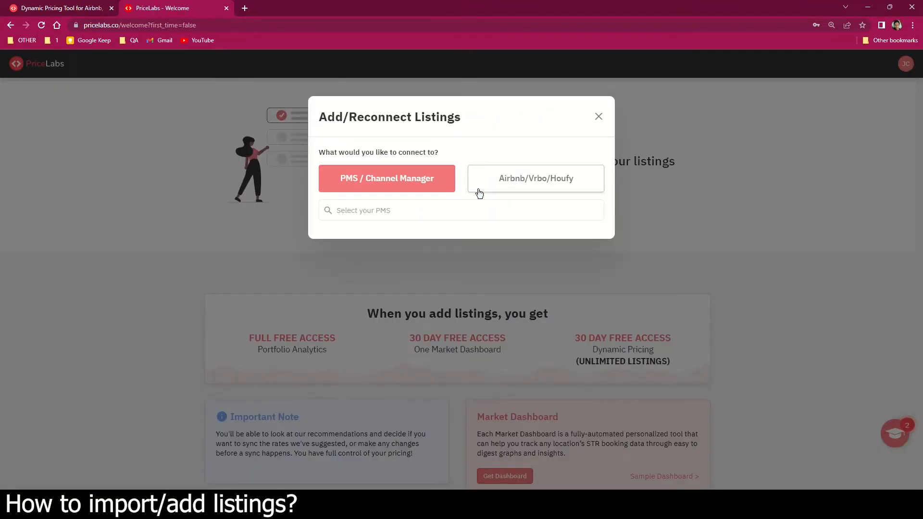
left_click(545, 189)
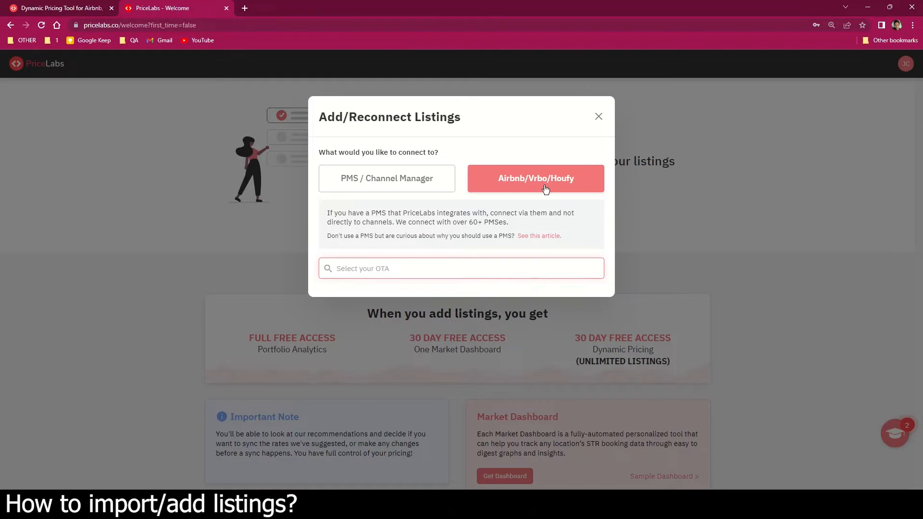
left_click(385, 189)
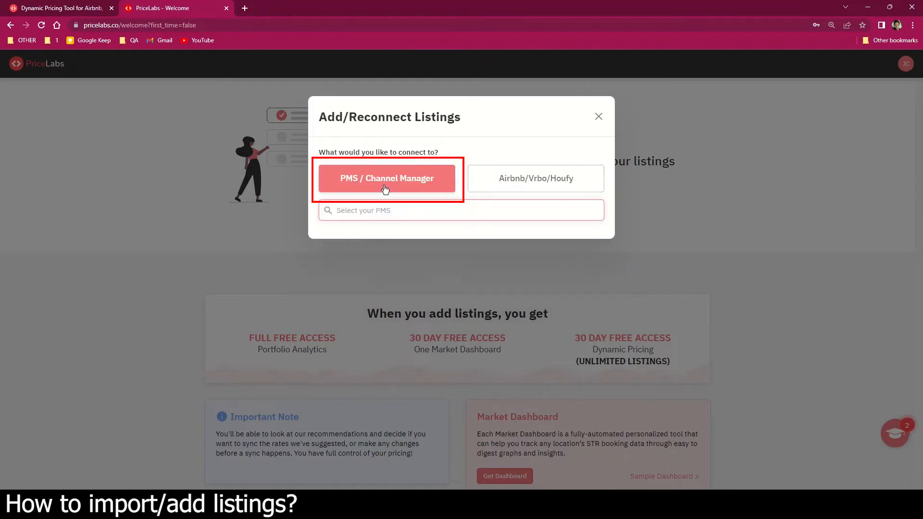
left_click(393, 211)
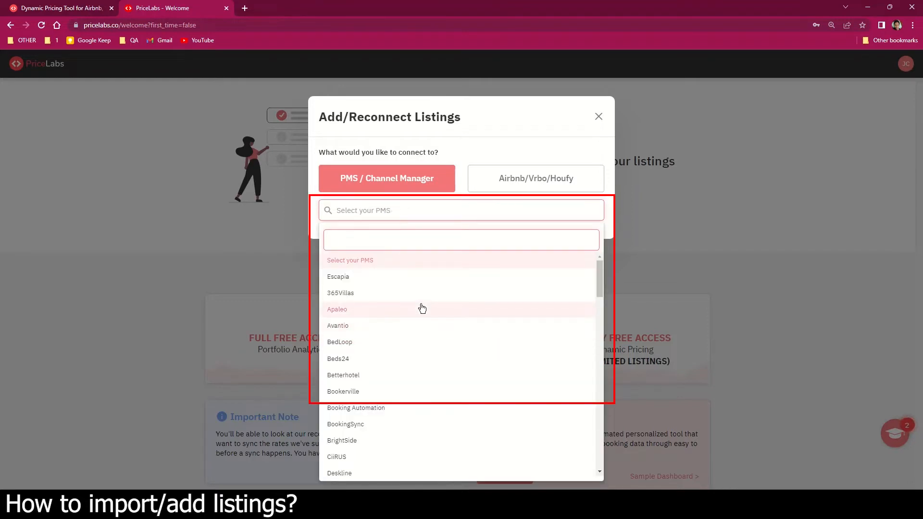
View the login form for connecting Vrbo as the OTA under Airbnb/Vrbo/Houfy, and dismiss it without connecting
left_click(513, 188)
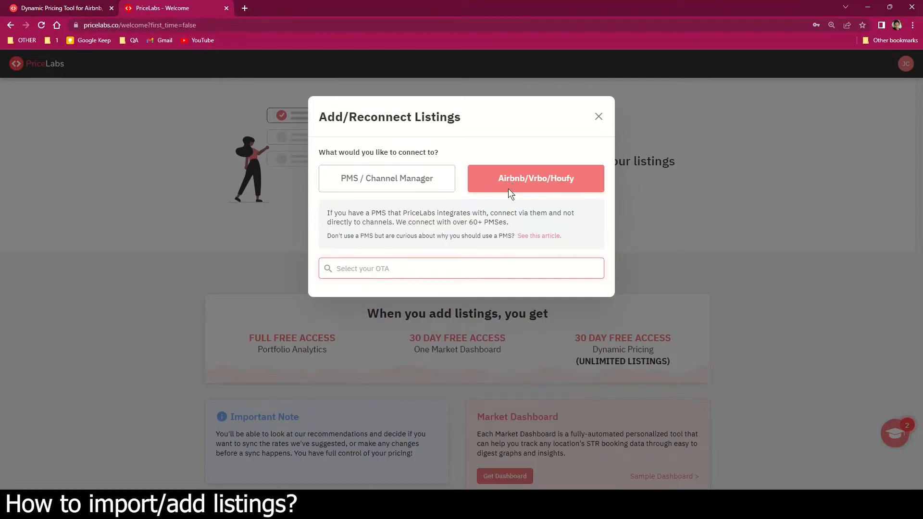
left_click(497, 268)
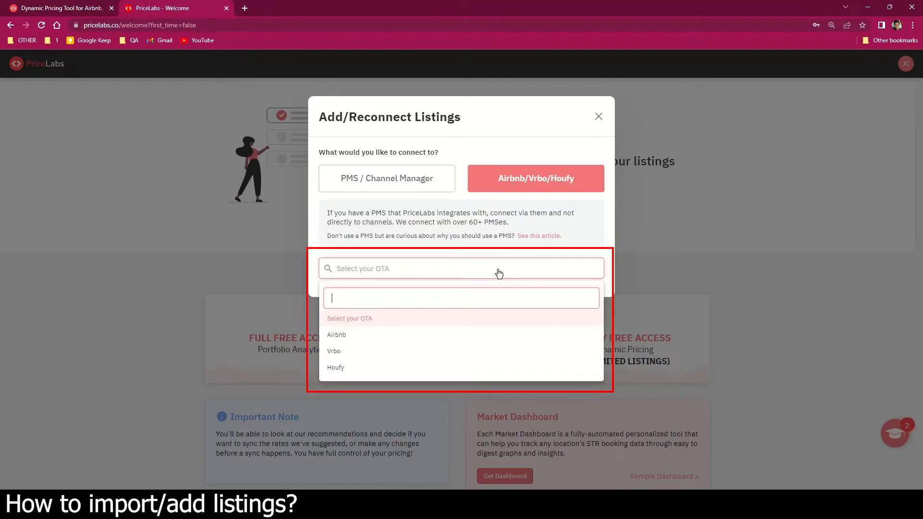
left_click(406, 355)
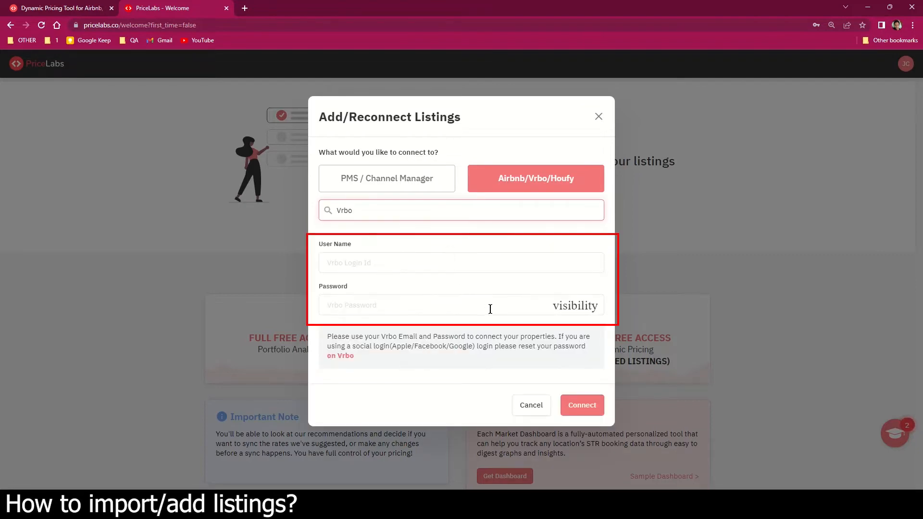
left_click(471, 310)
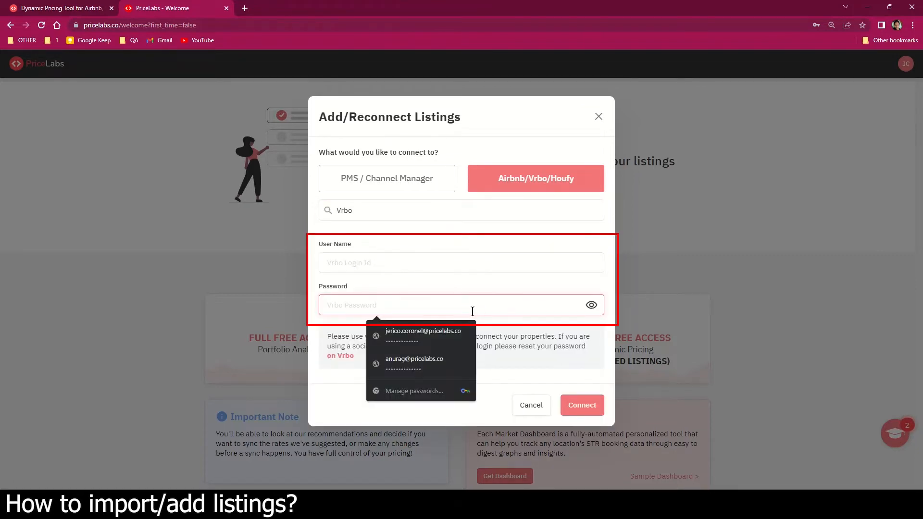
left_click(531, 329)
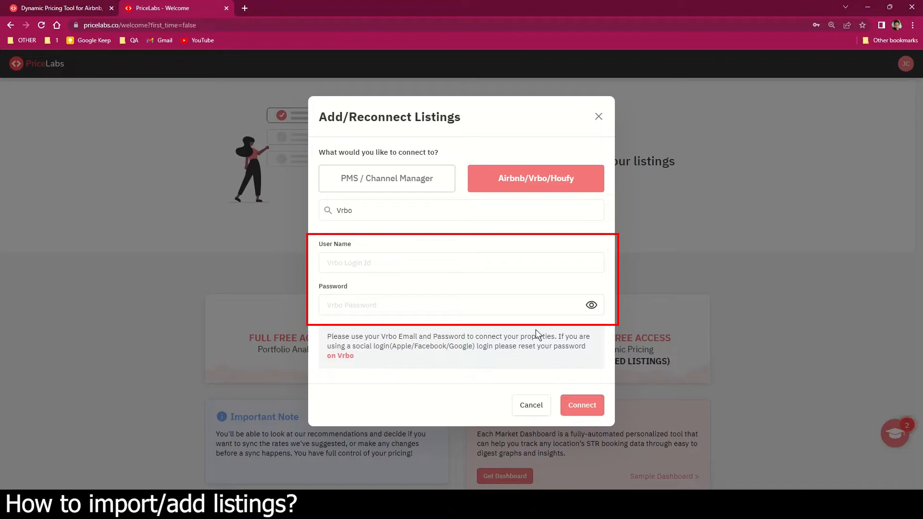
left_click(599, 116)
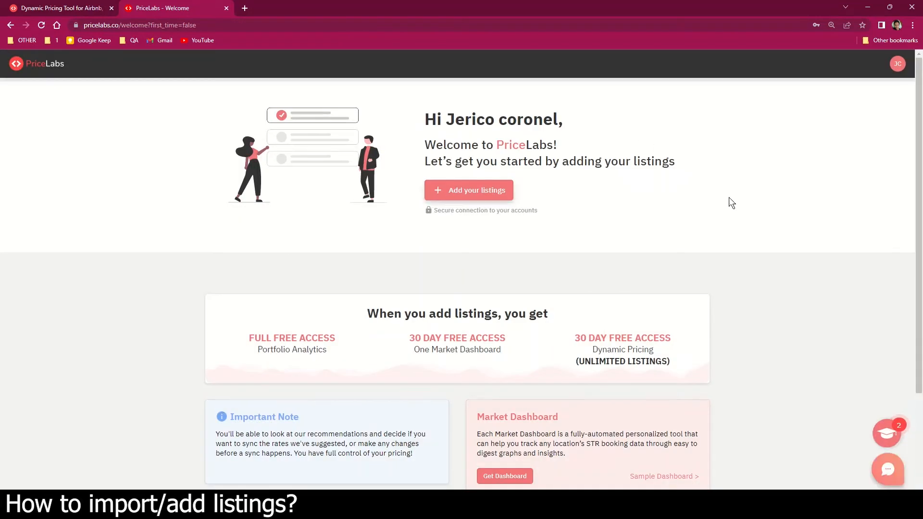
Open the Knowledge Base from the support widget and read through a help article in a new browser tab
left_click(885, 475)
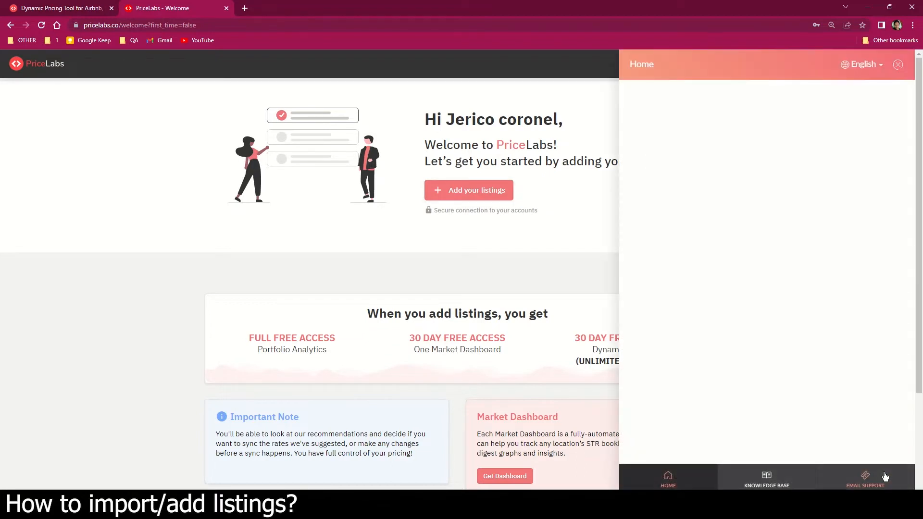
left_click(782, 479)
left_click(901, 92)
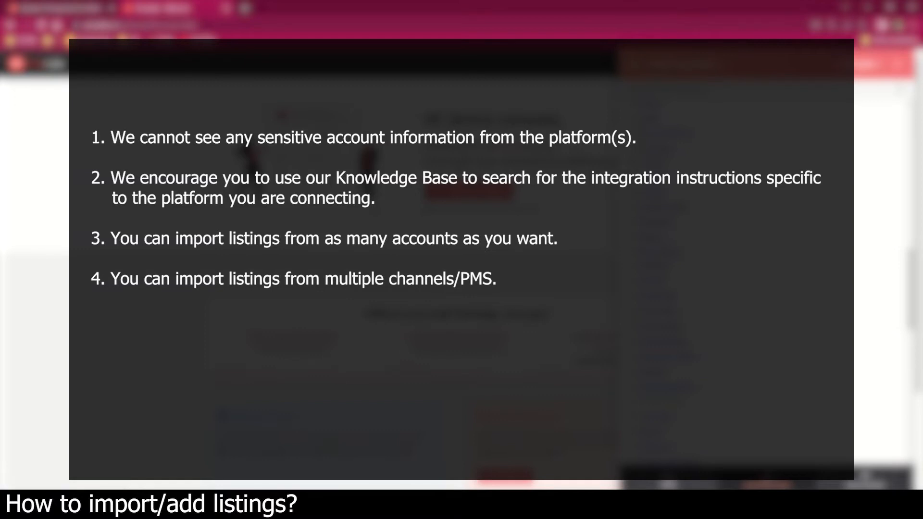
key("ctrl+t")
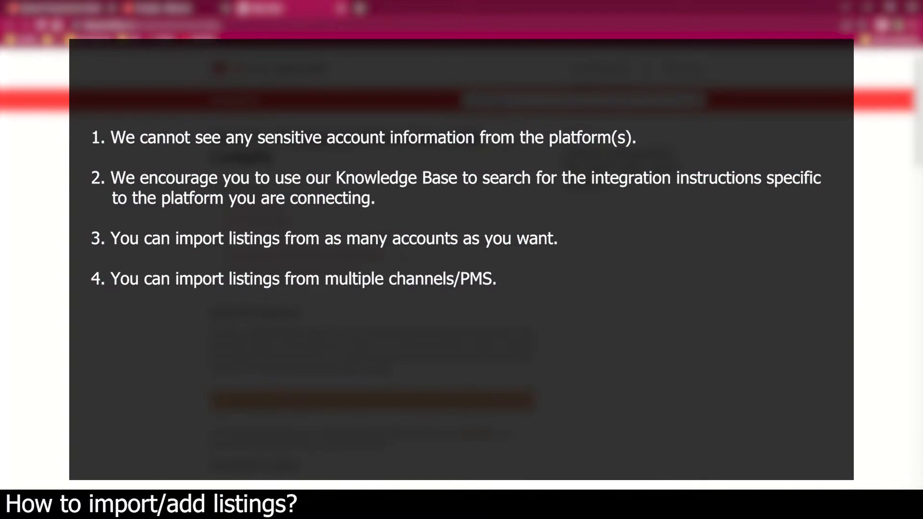
scroll(461, 288, "down", 8)
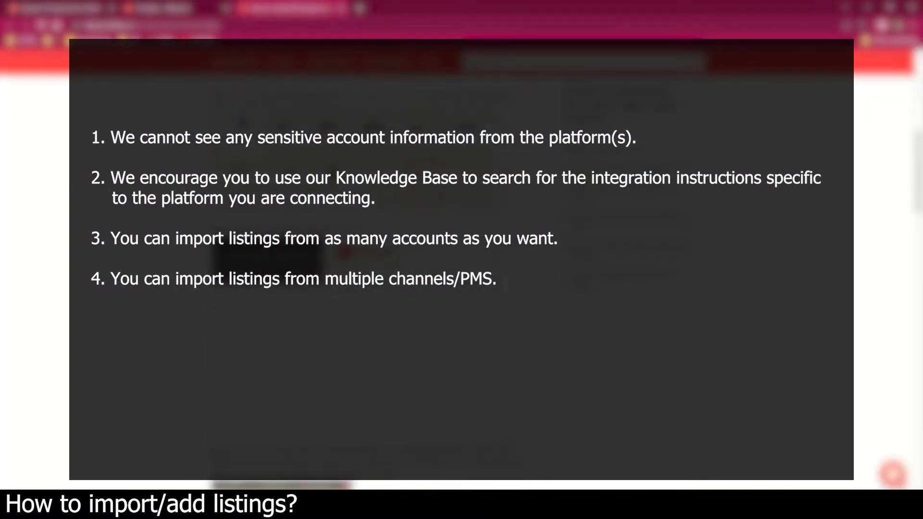
scroll(462, 288, "down", 5)
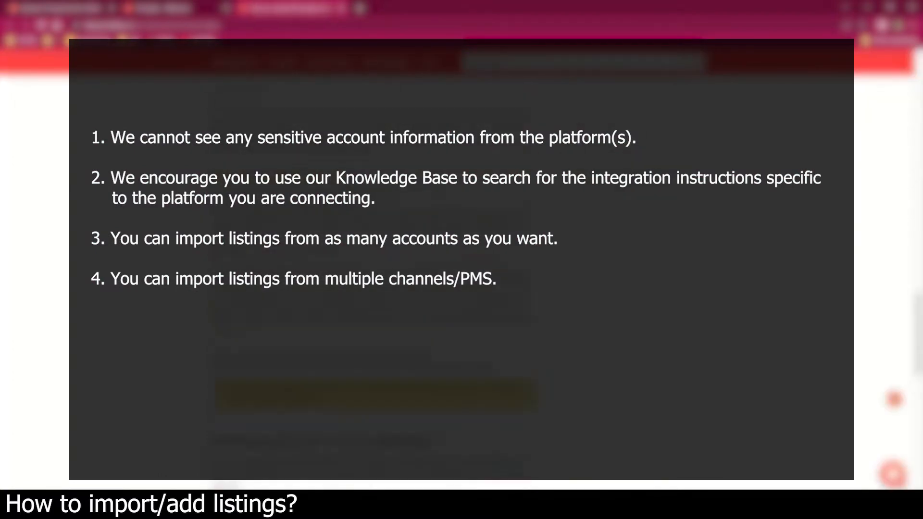
scroll(461, 288, "up", 18)
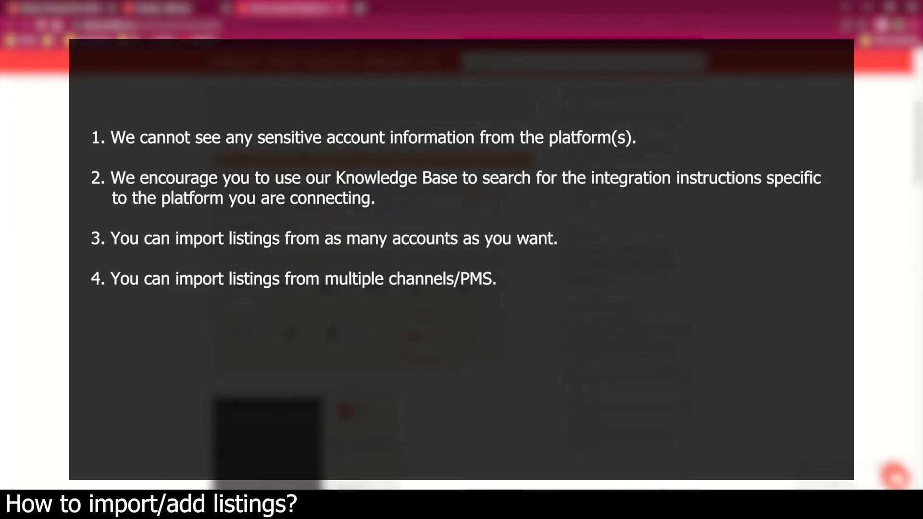
scroll(462, 288, "up", 3)
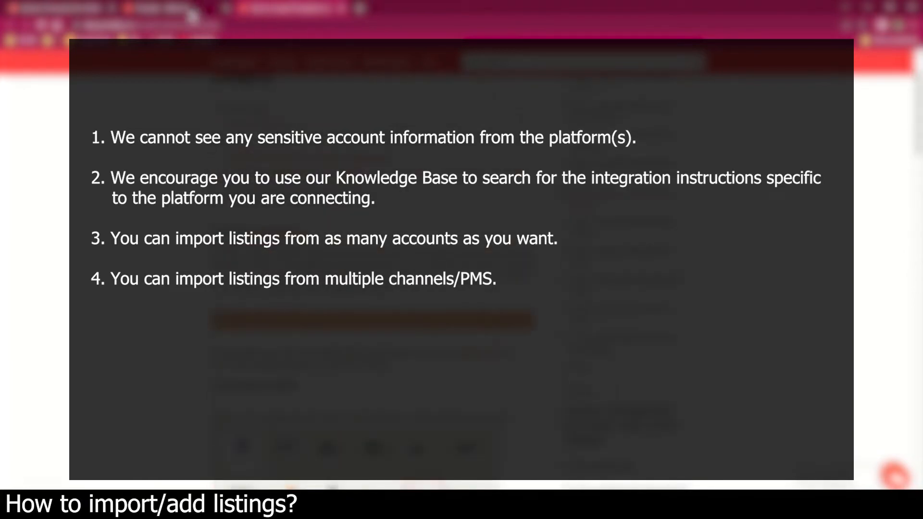
left_click(184, 11)
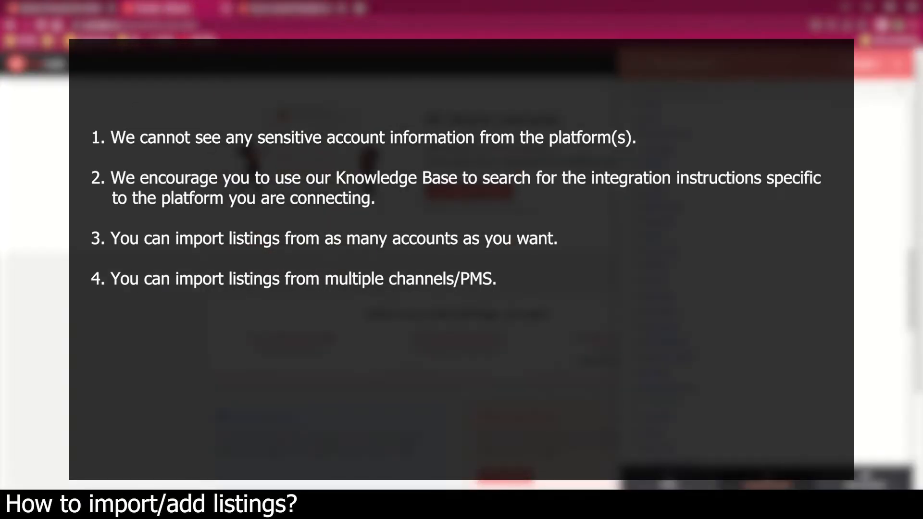
scroll(461, 288, "down", 5)
scroll(461, 289, "up", 10)
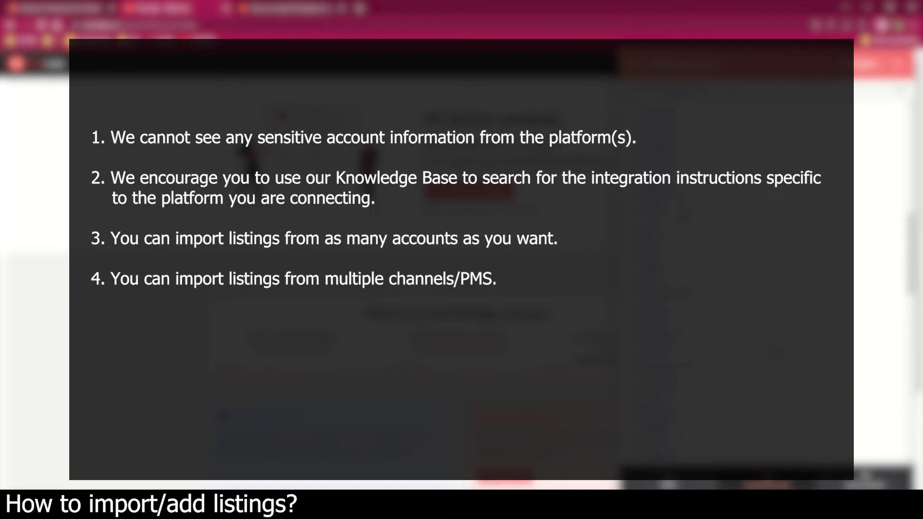
scroll(461, 288, "up", 2)
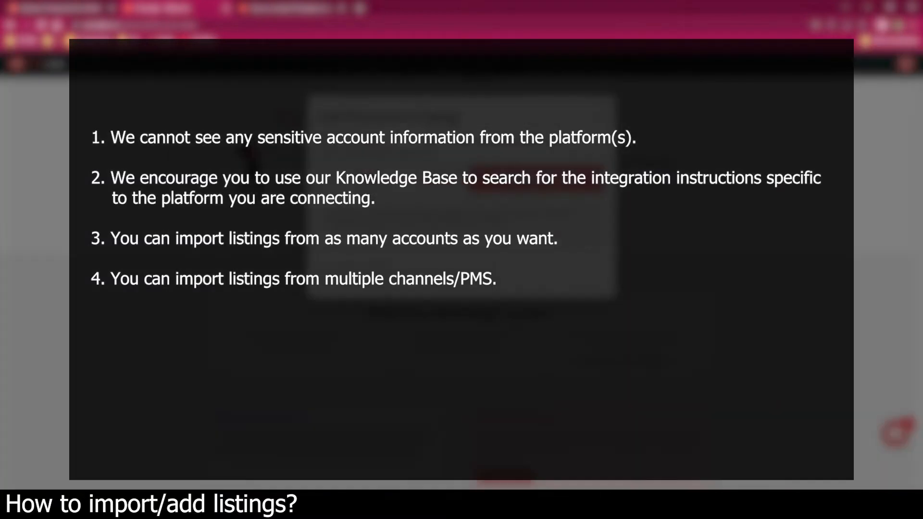
left_click(388, 180)
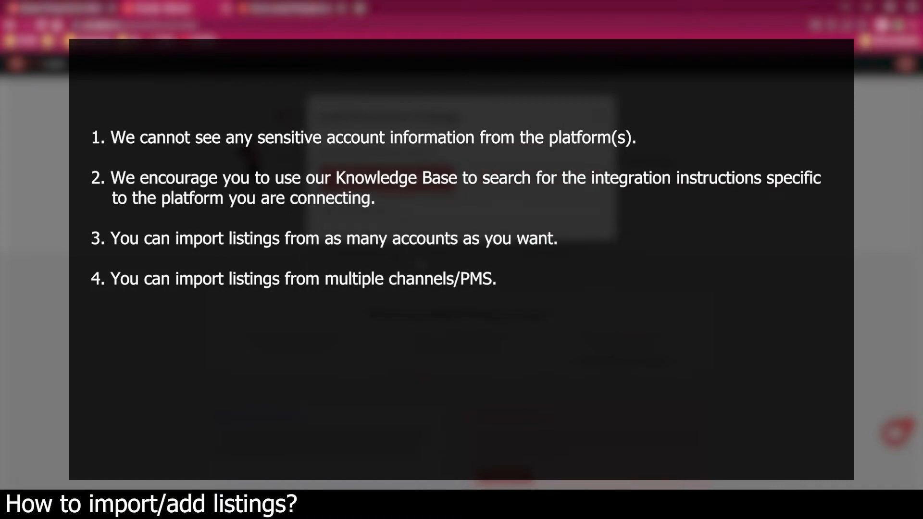
left_click(405, 222)
type("air")
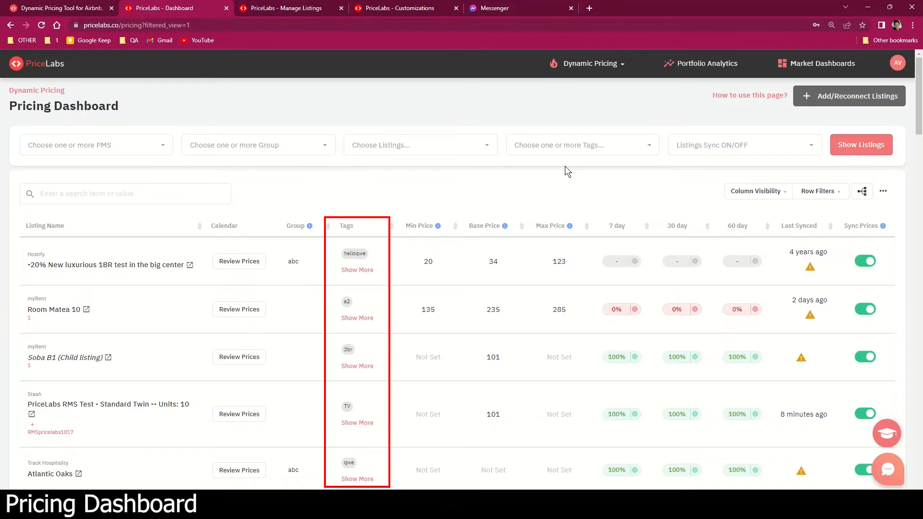
Look over the Manage Listings and Customizations pages, including the additional account actions available for Guesty
left_click(585, 68)
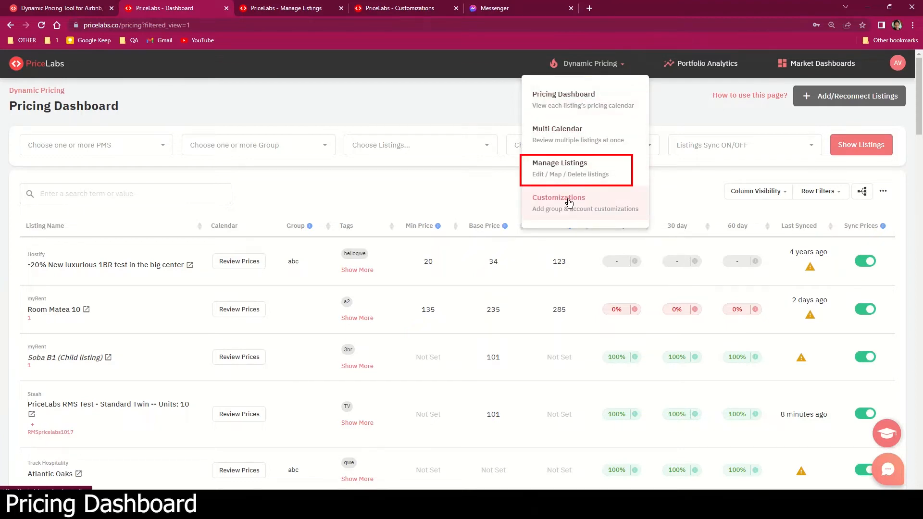
left_click(572, 174)
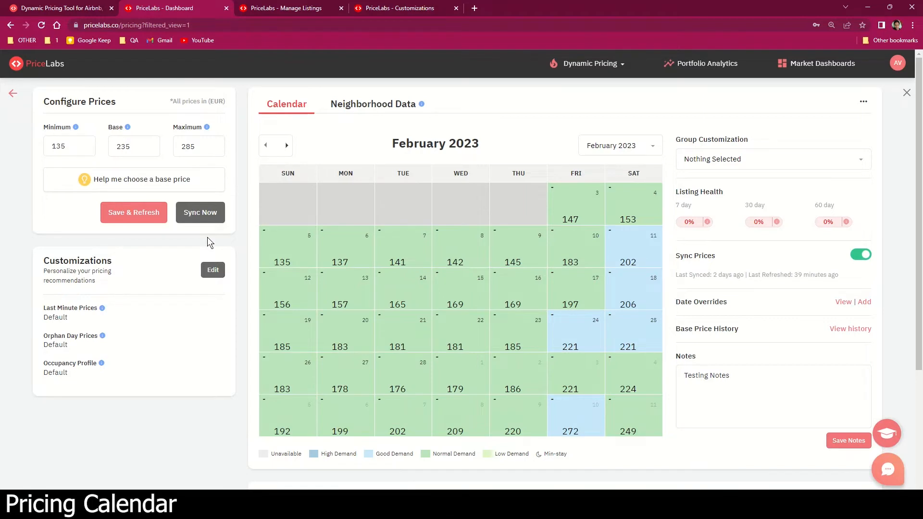
left_click(565, 64)
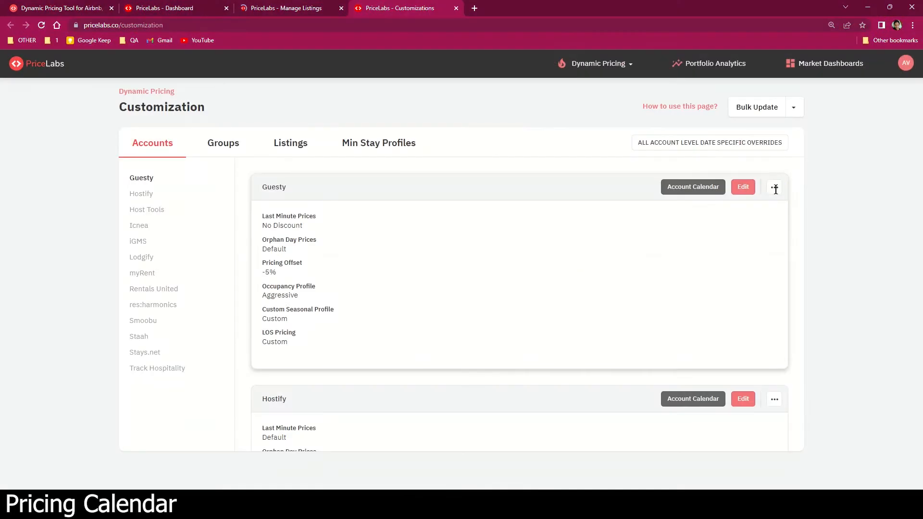
left_click(774, 187)
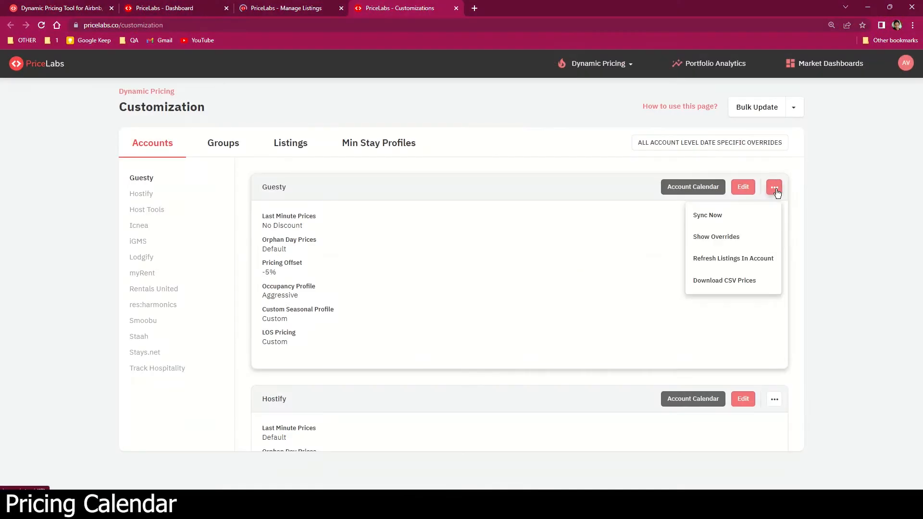
scroll(748, 216, "down", 1)
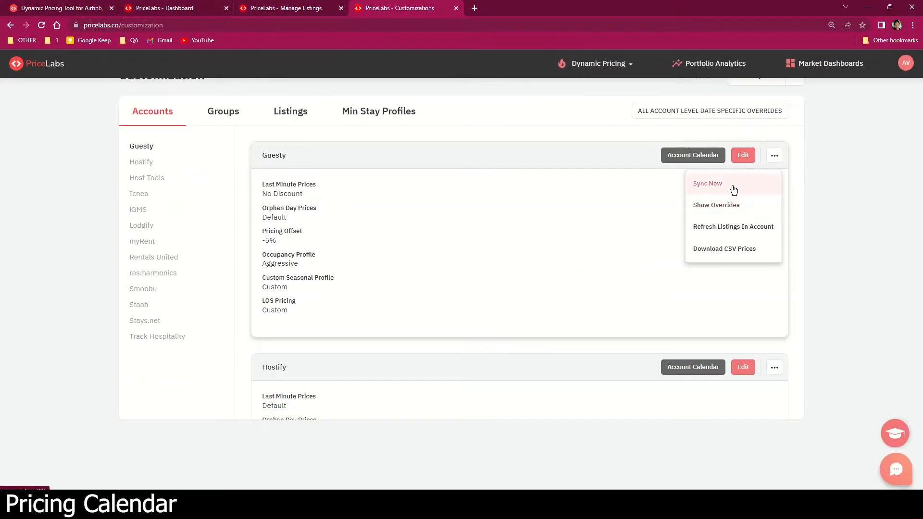
left_click(523, 190)
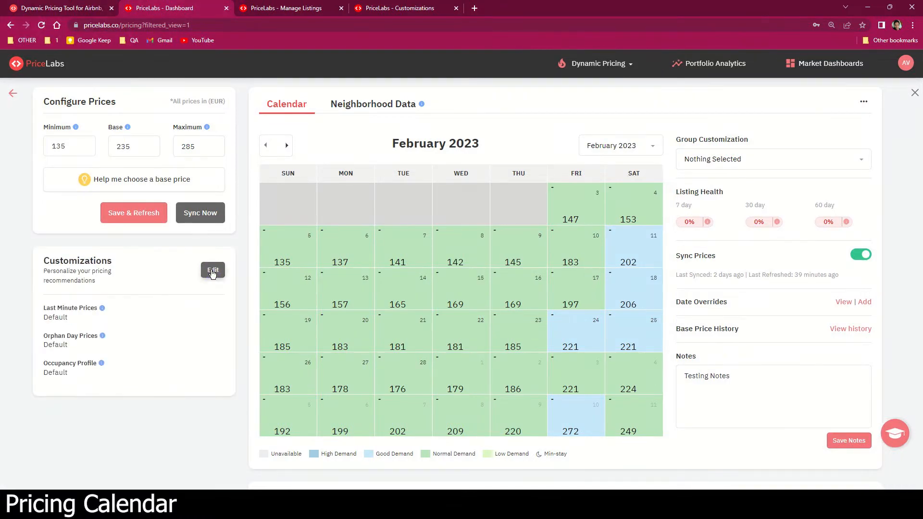
Look over the listing's General and Stay Restrictions customizations and leave them without saving changes
left_click(211, 270)
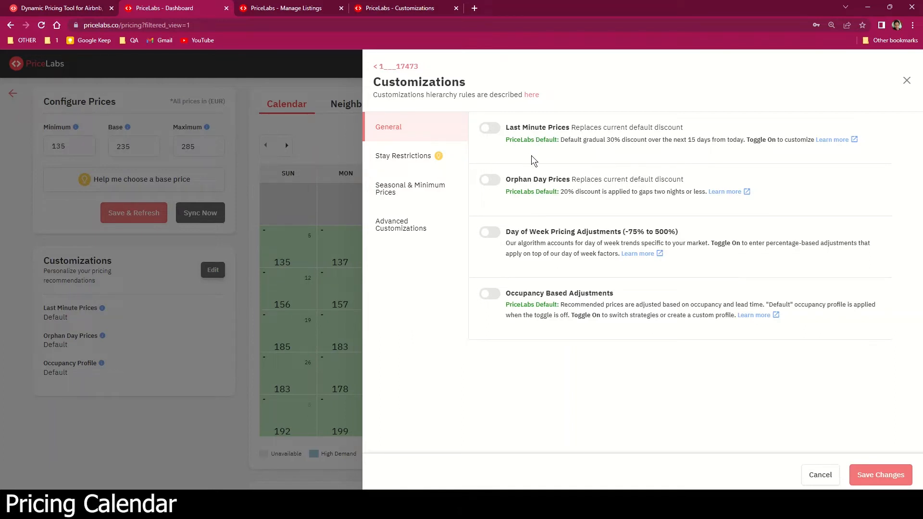
left_click(402, 157)
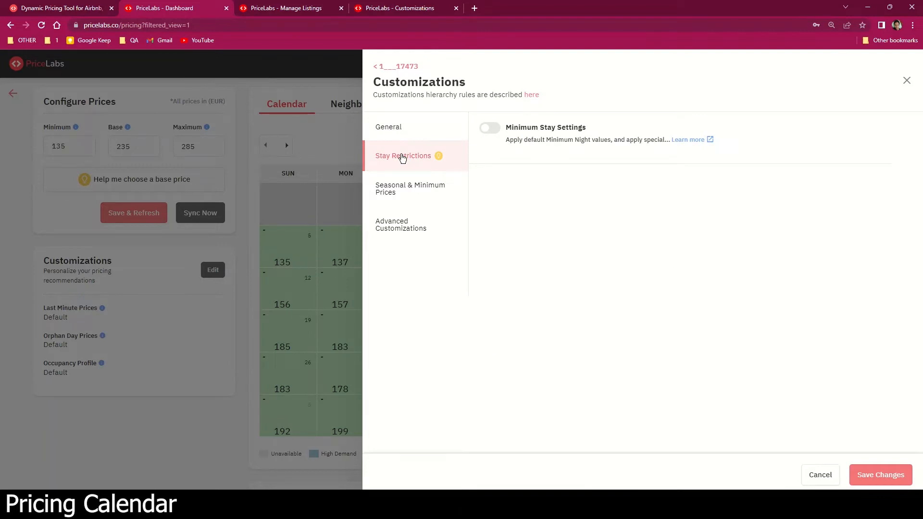
key("Escape")
mouse_move(456, 304)
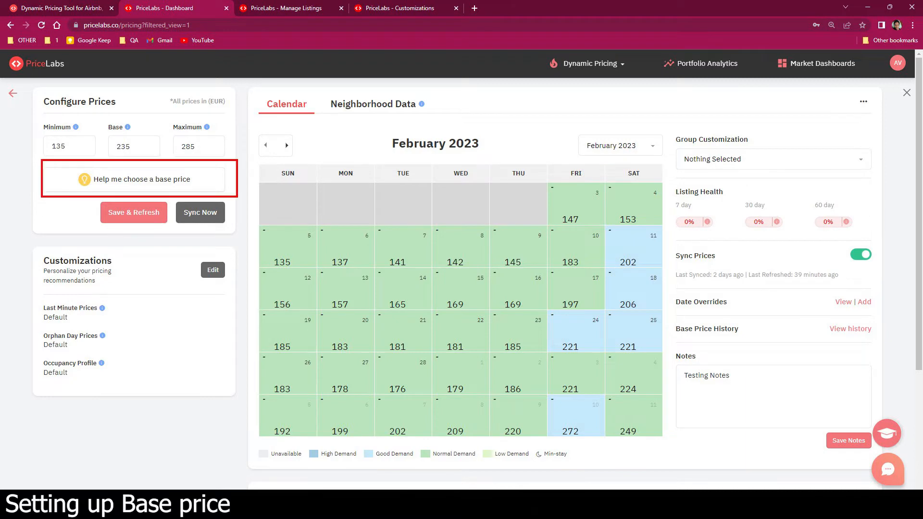
Open the base price helper, pick the Market Based price with the Midscale segment, and review the projected monthly prices
left_click(154, 182)
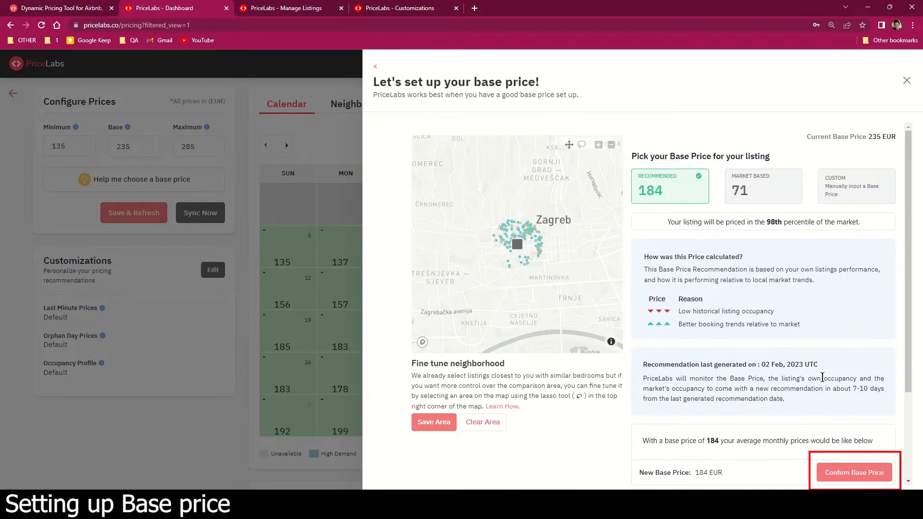
left_click(754, 198)
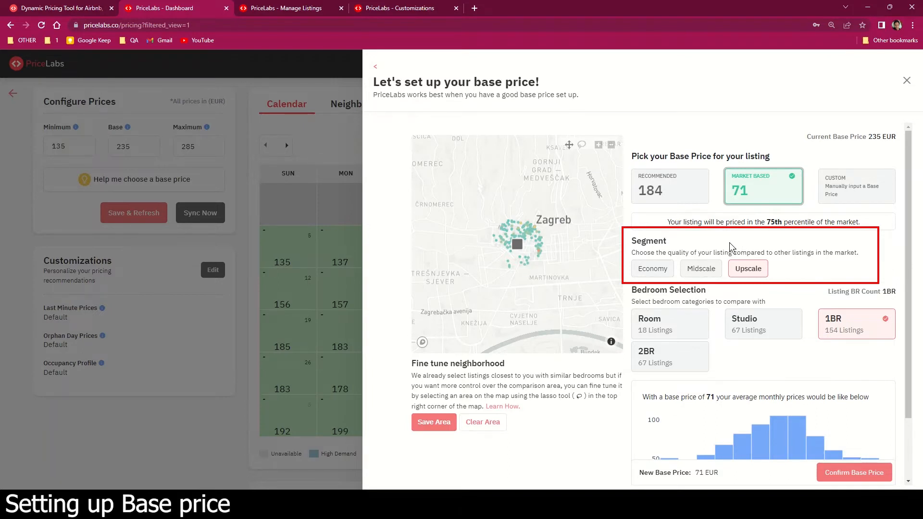
left_click(710, 272)
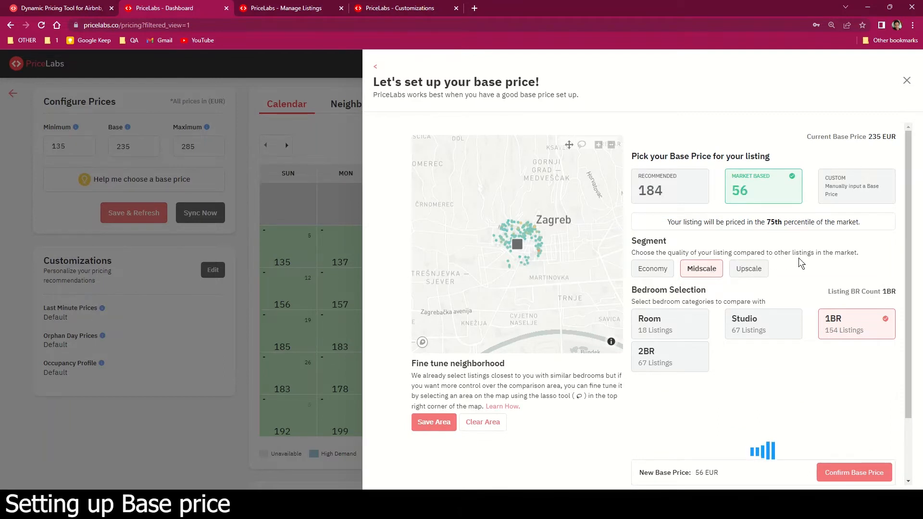
scroll(798, 257, "down", 2)
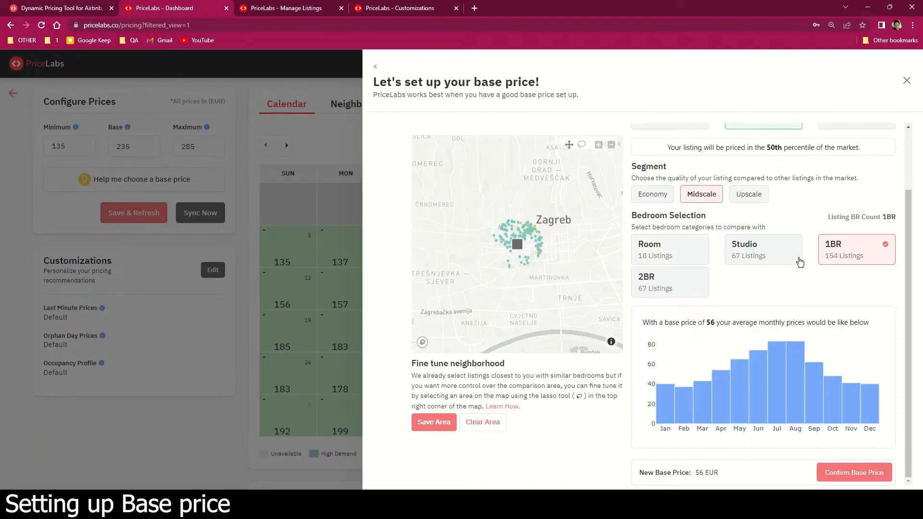
scroll(799, 261, "up", 2)
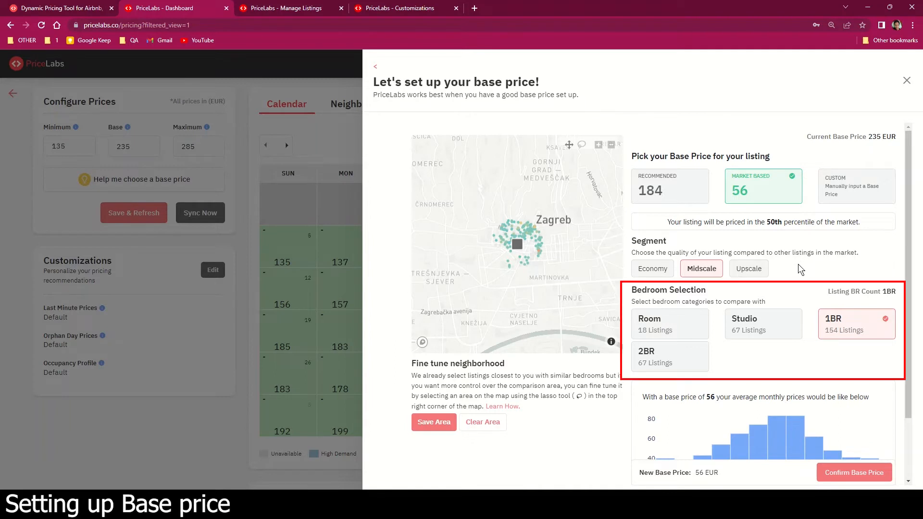
Add the Studio, Room and 2BR categories to the bedroom comparison and remove them again, leaving only 1BR
left_click(771, 325)
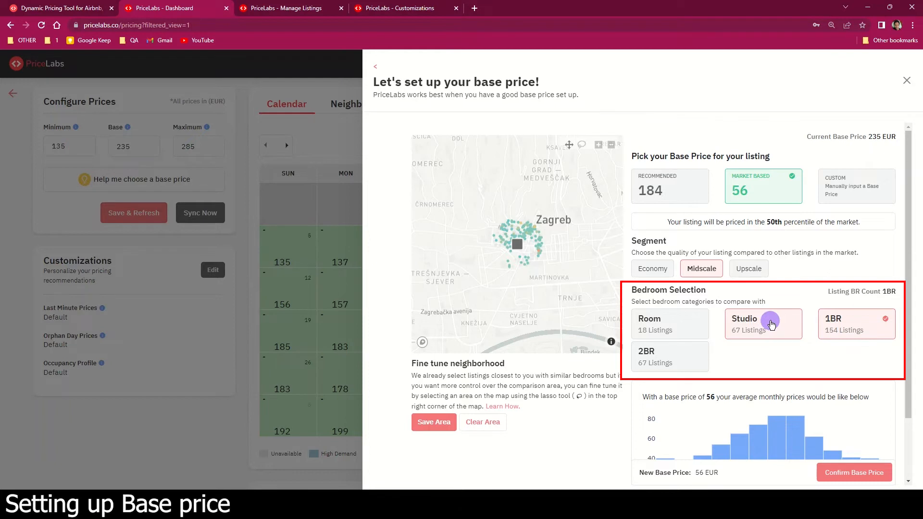
left_click(691, 321)
left_click(692, 354)
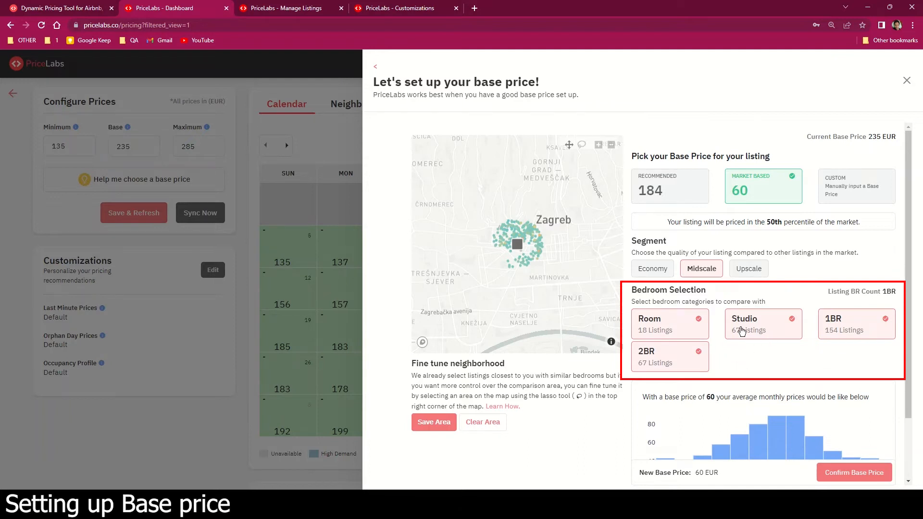
left_click(691, 324)
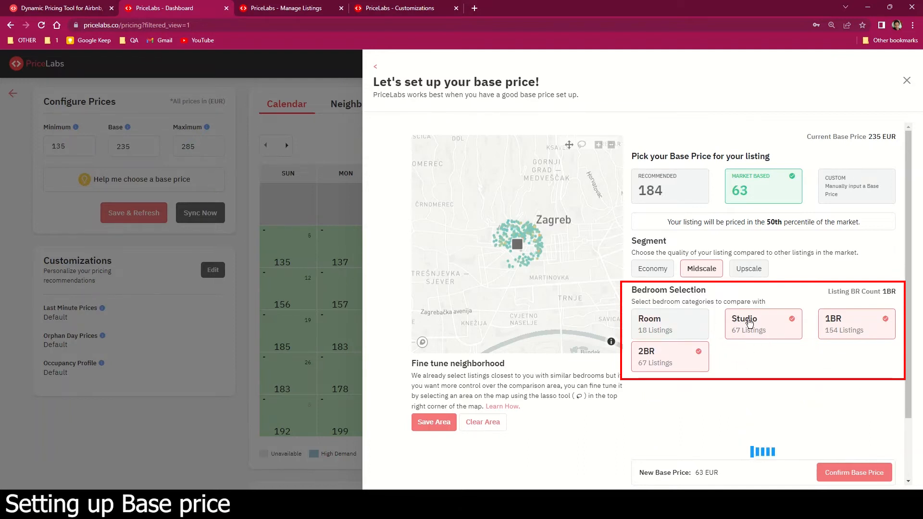
left_click(732, 330)
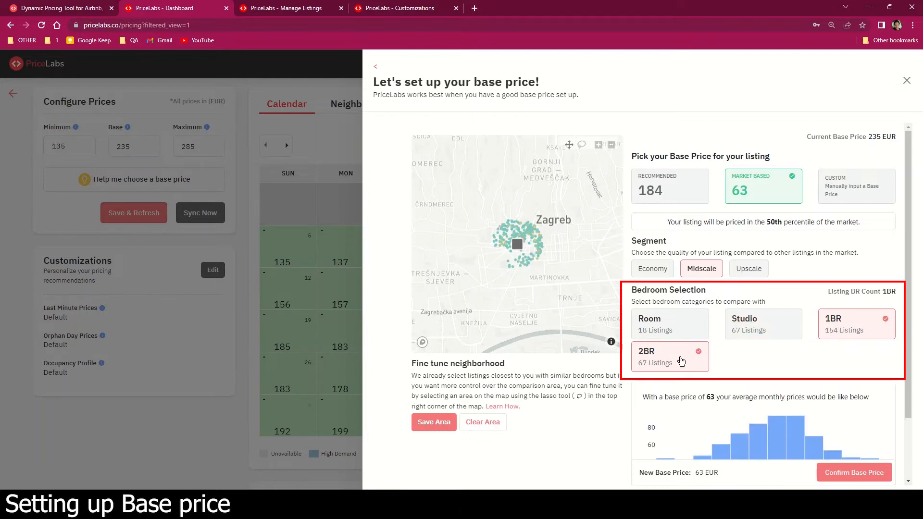
left_click(680, 361)
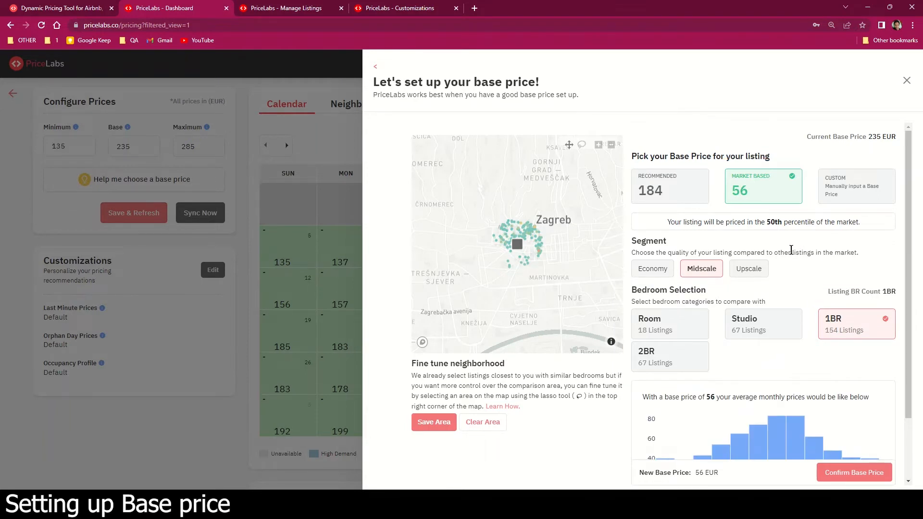
Outline a custom comparison area with the lasso around the listing near central Zagreb and save the area
left_click(582, 146)
mouse_move(533, 210)
left_mouse_down()
mouse_move(508, 270)
mouse_move(560, 225)
left_mouse_up()
left_click(439, 425)
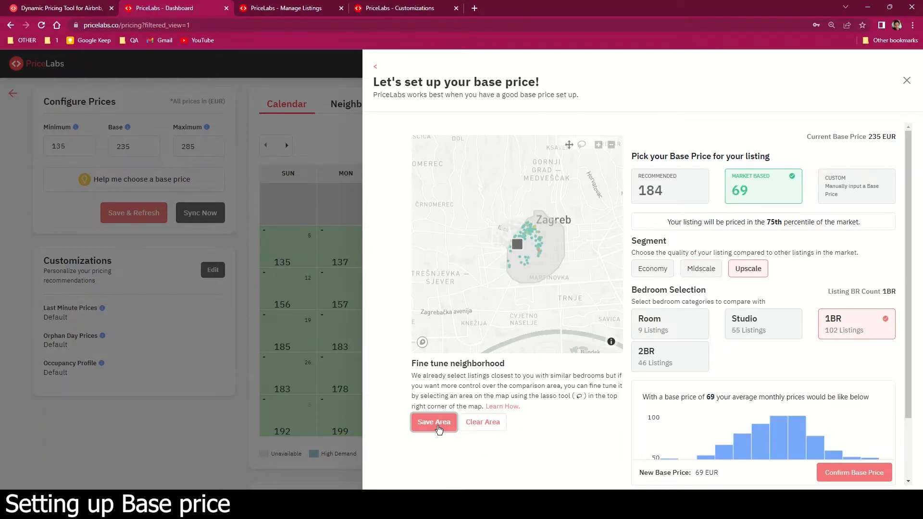
Set a custom base price of 100 EUR for the listing and confirm it
left_click(858, 192)
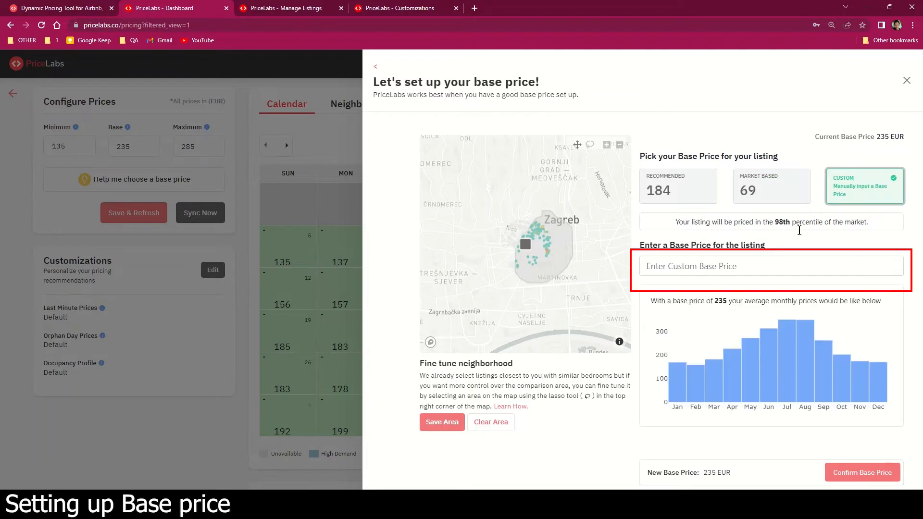
left_click(742, 266)
type("1")
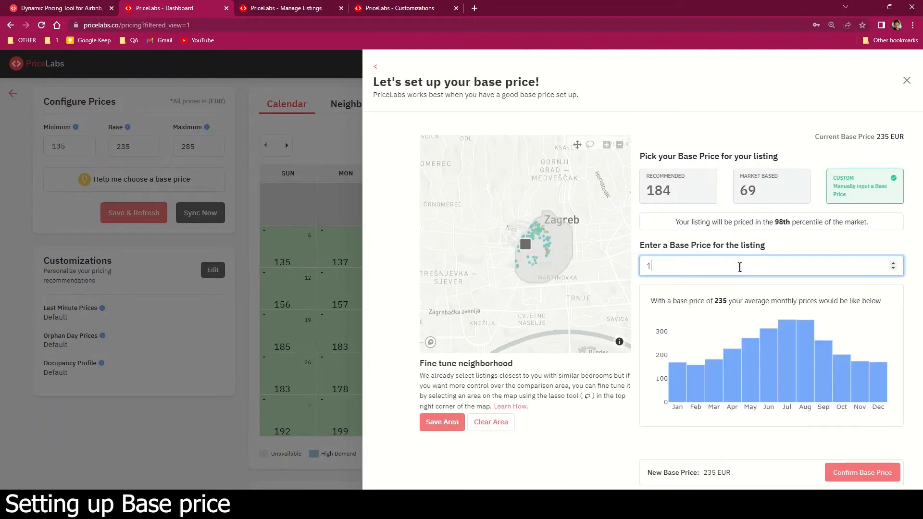
type("00")
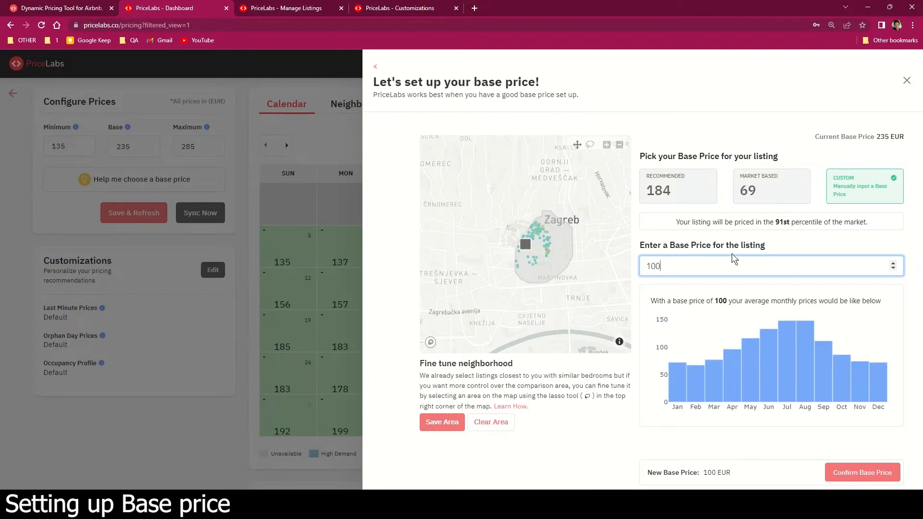
double_click(641, 266)
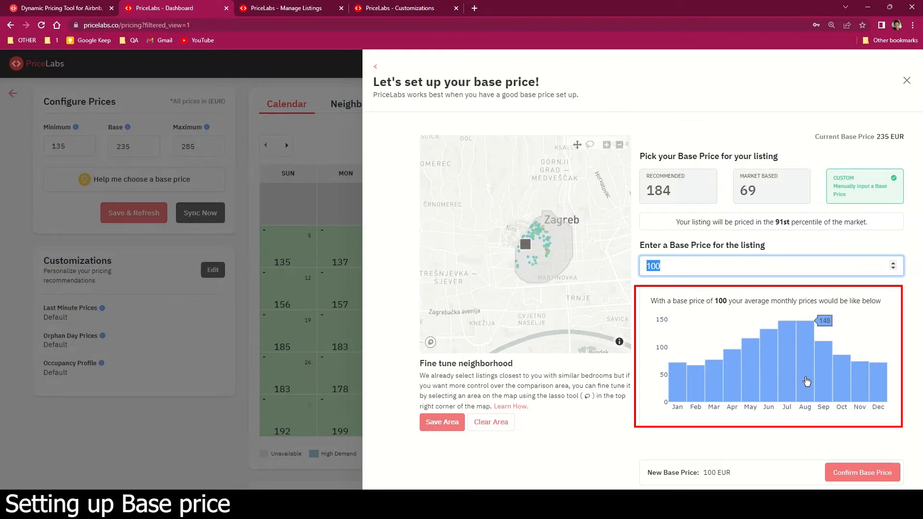
left_click(856, 476)
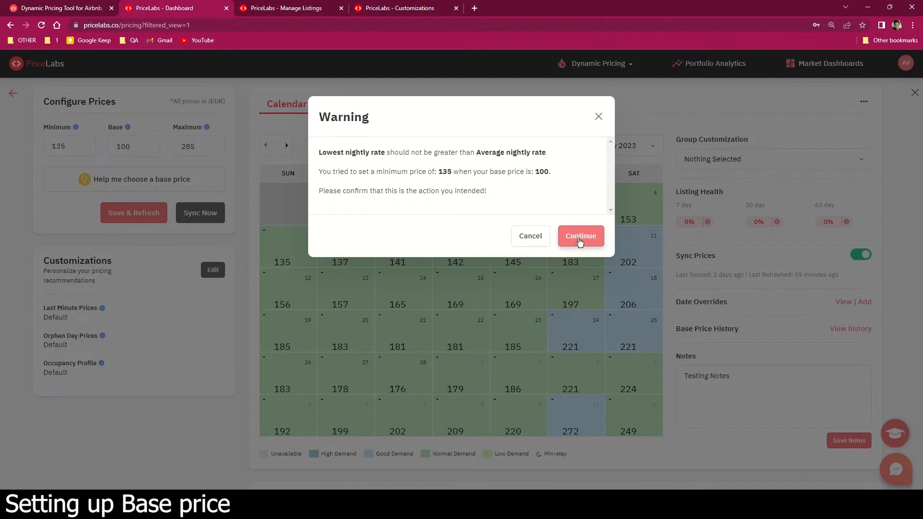
left_click(580, 237)
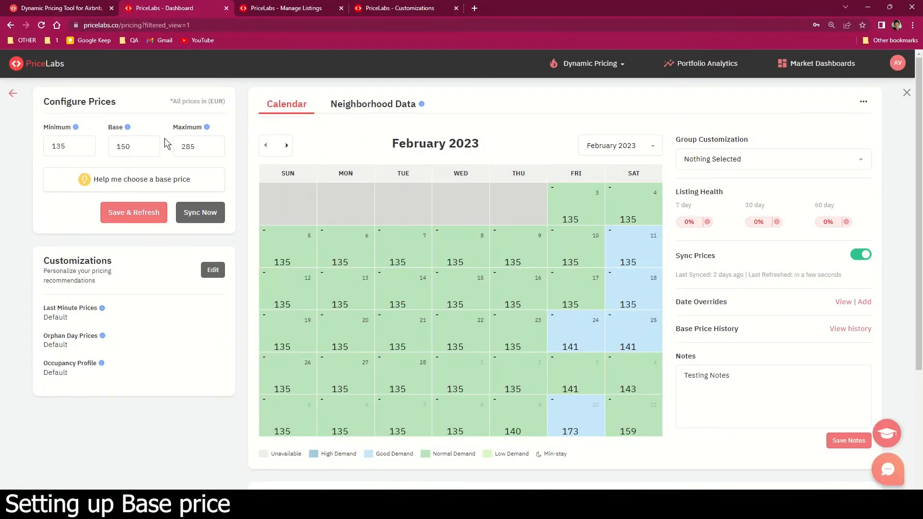
Set the listing's minimum price to 100 EUR and its maximum price to 500 EUR, and save and refresh the prices
double_click(82, 147)
key("BackSpace")
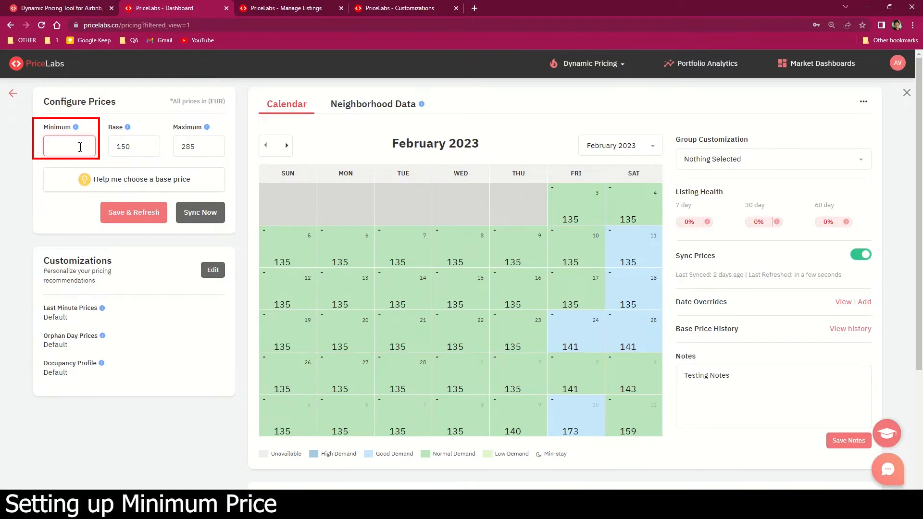
type("100")
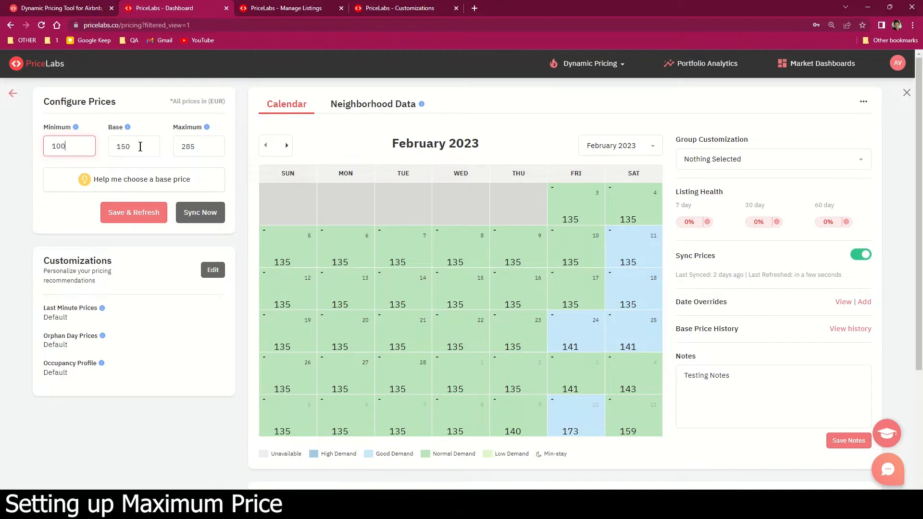
double_click(175, 147)
key("BackSpace")
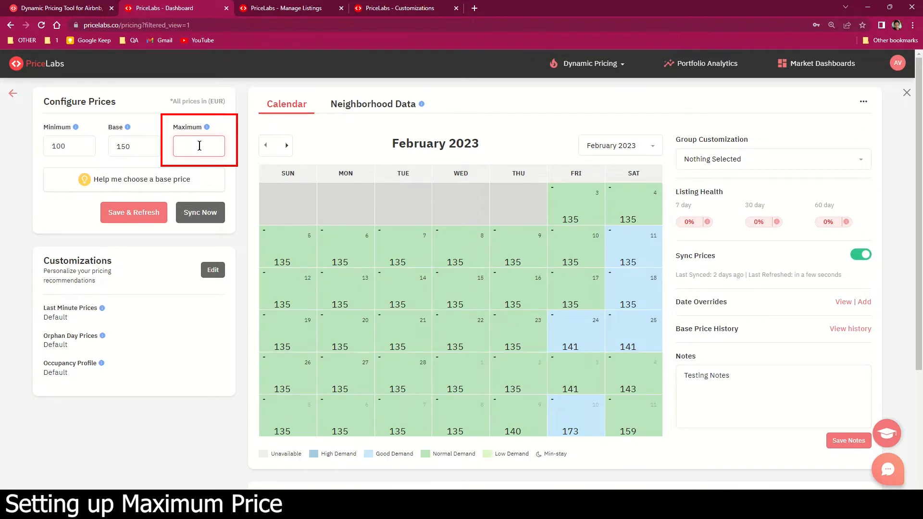
type("500")
left_click(135, 213)
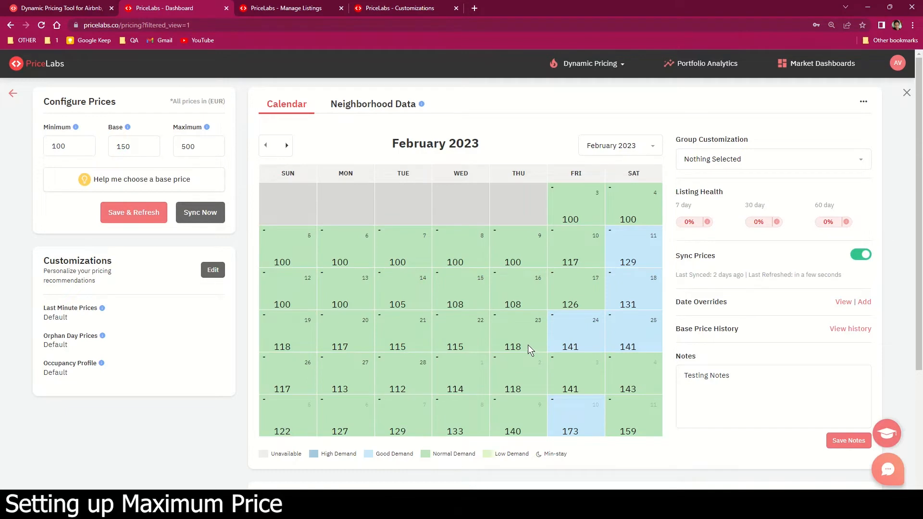
Open the listing's neighborhood data and review the future prices chart, its source and bedroom filter, and its CSV download option
left_click(373, 111)
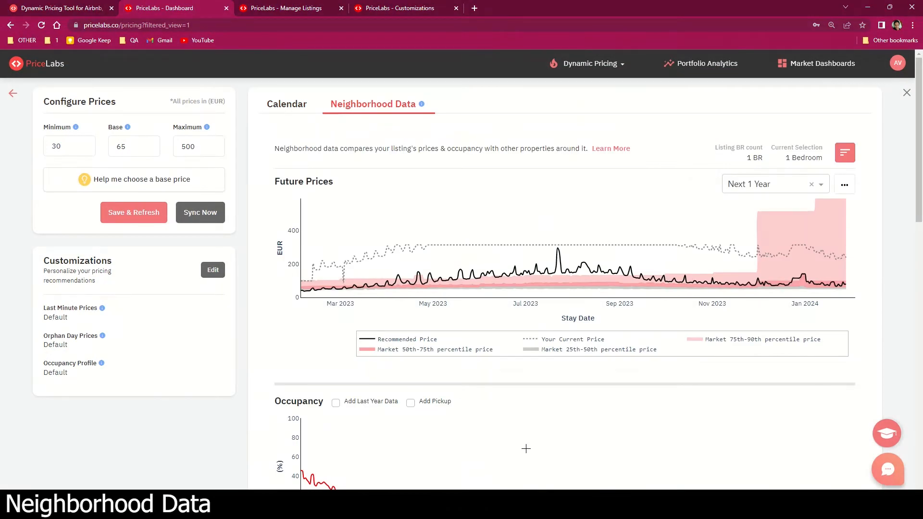
left_click(917, 205)
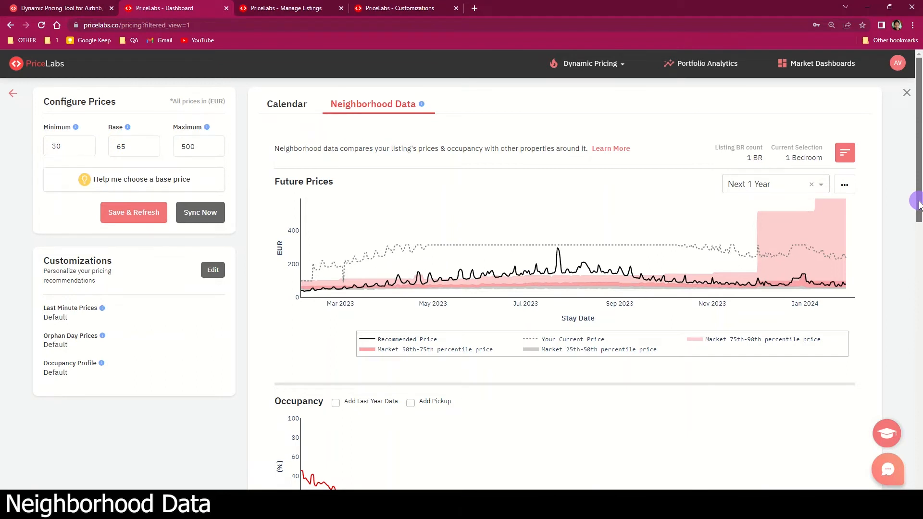
left_click_drag(917, 205, 917, 227)
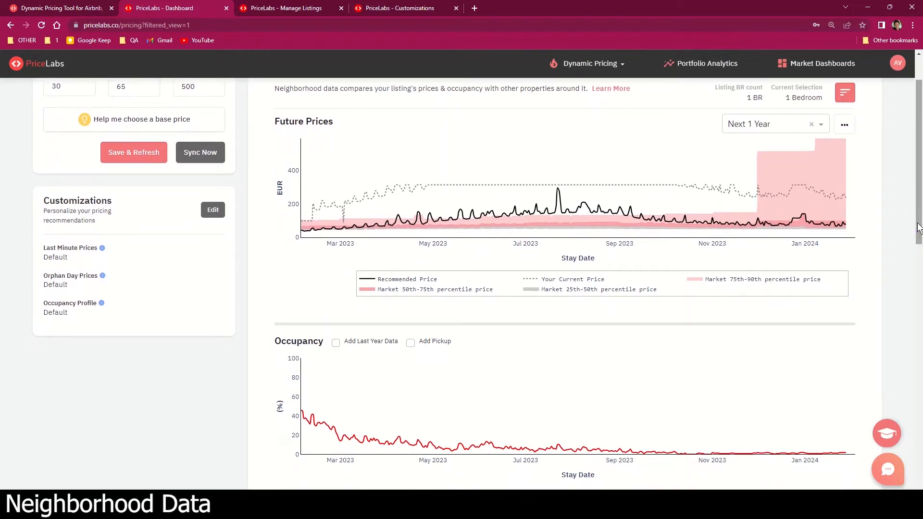
left_click(848, 94)
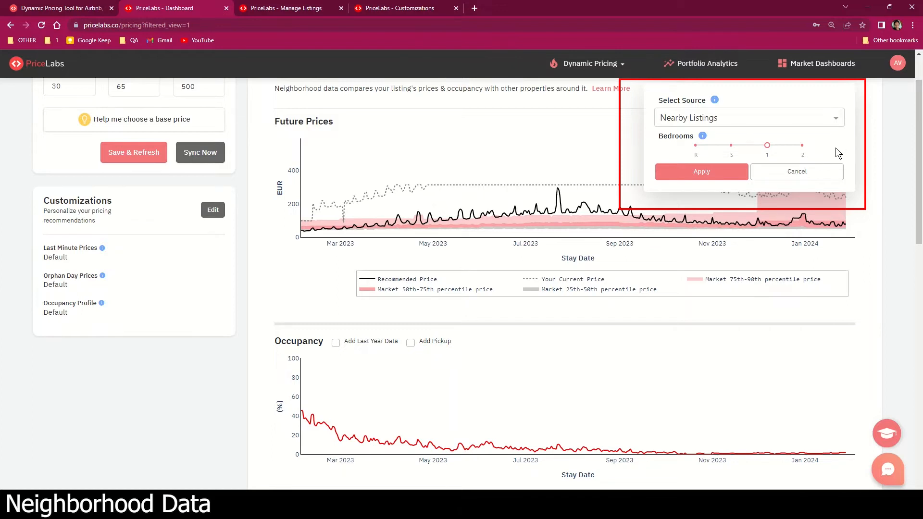
left_click(829, 169)
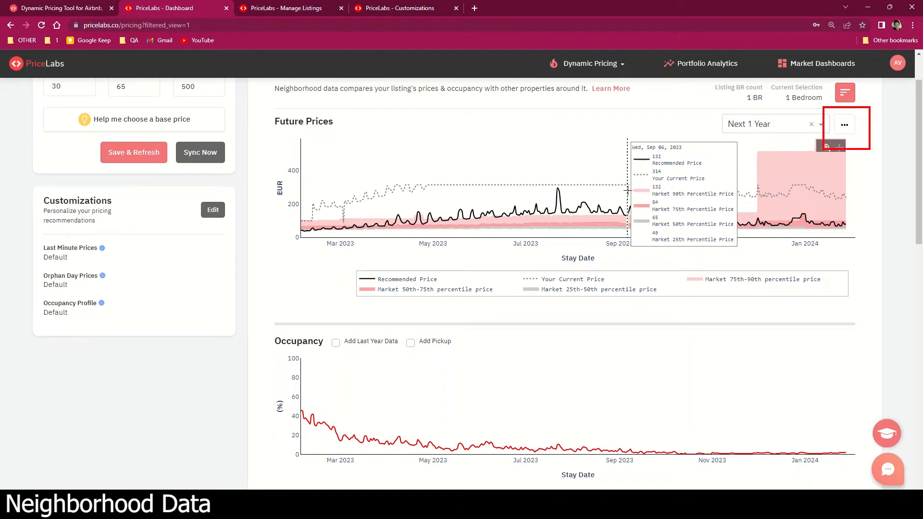
left_click(844, 130)
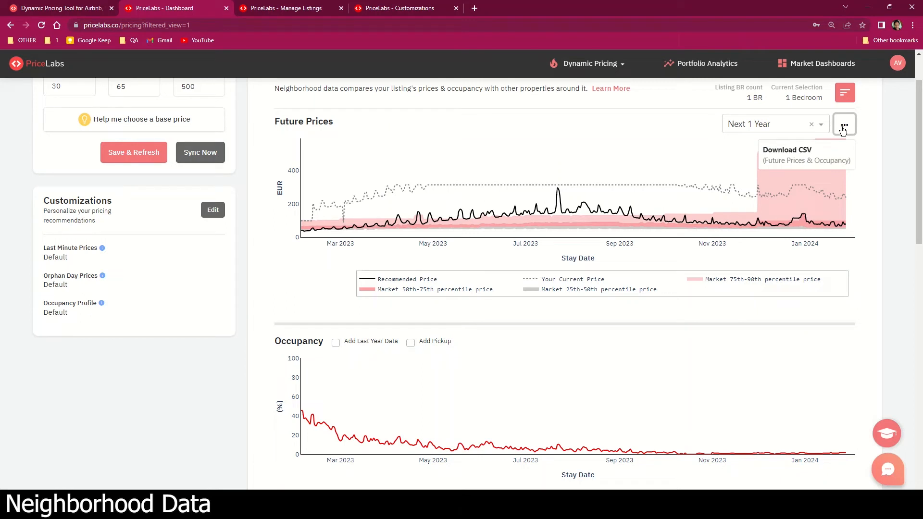
left_click(867, 166)
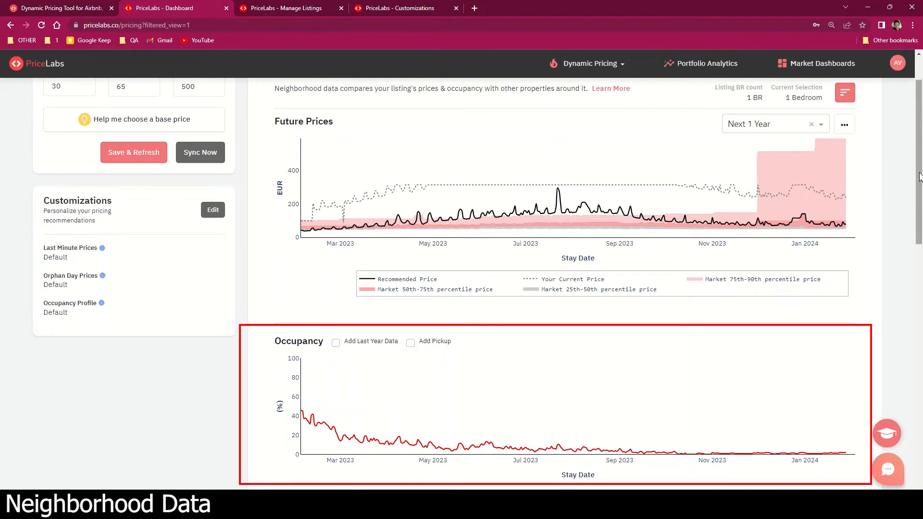
Overlay last year's data and the pickup on the Occupancy chart, and remove last year's data again
left_click_drag(918, 176, 919, 177)
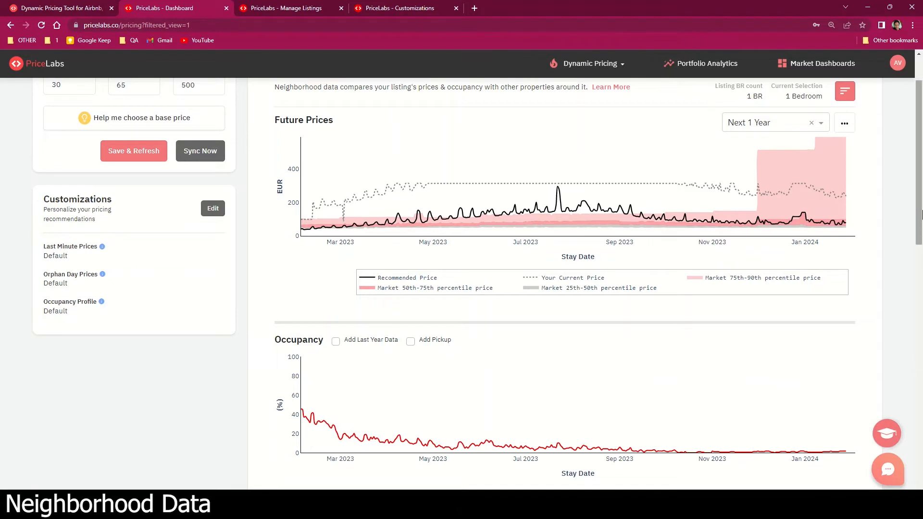
left_click(917, 216)
left_click_drag(917, 216, 916, 231)
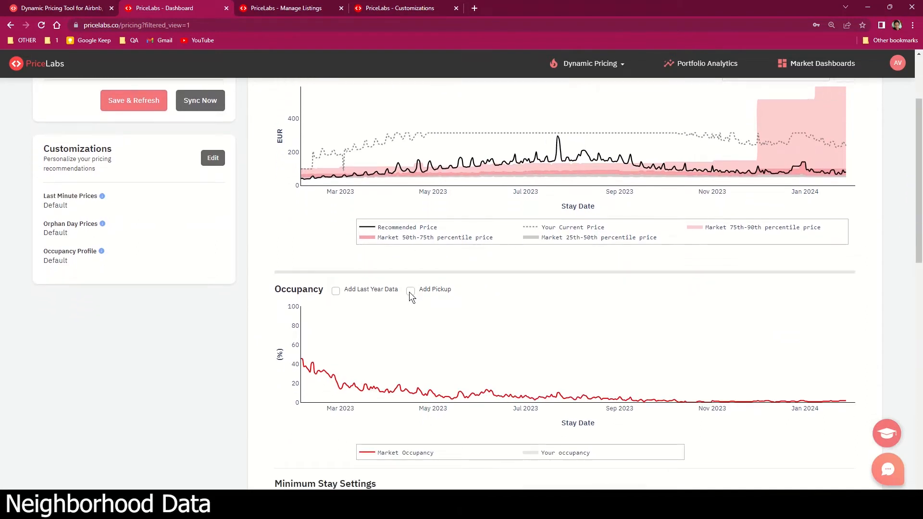
left_click(334, 292)
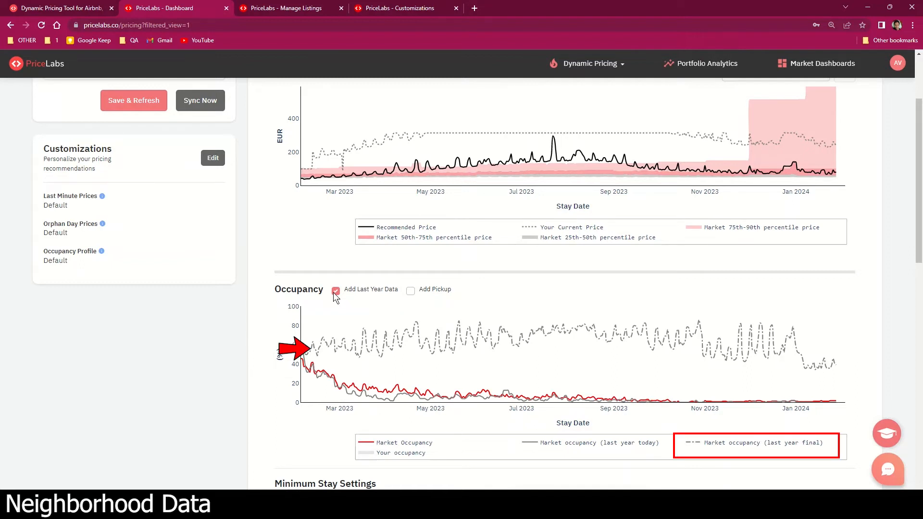
left_click(410, 291)
left_click(336, 291)
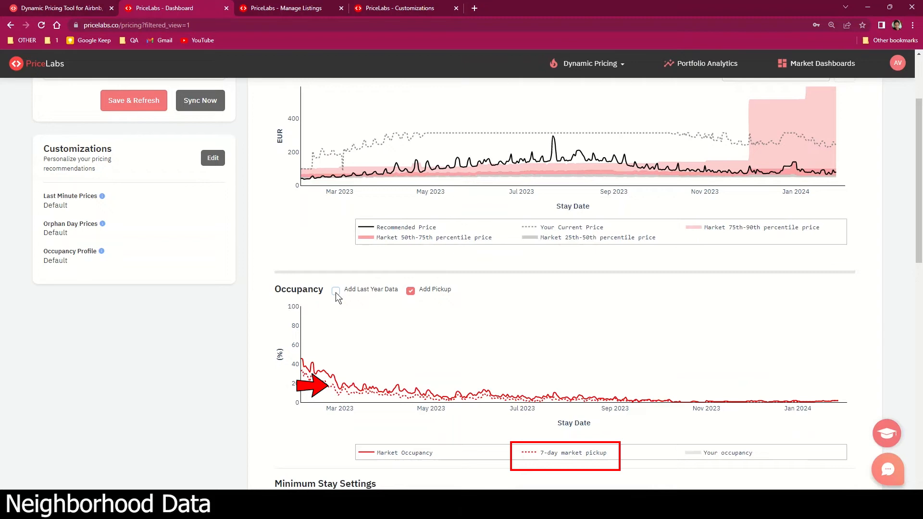
Review the Minimum Stay Settings and Overview sections, and show the location map to inspect individual neighboring listings
scroll(336, 293, "down", 5)
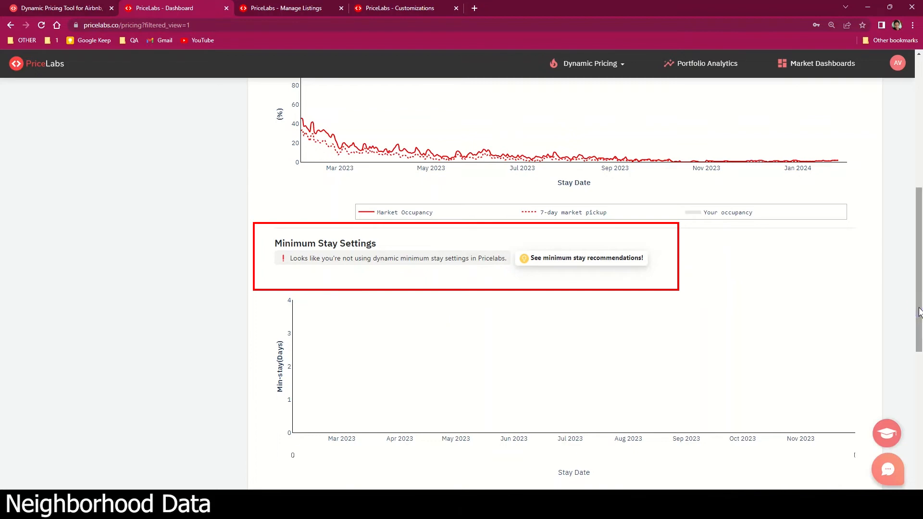
left_click_drag(919, 311, 916, 442)
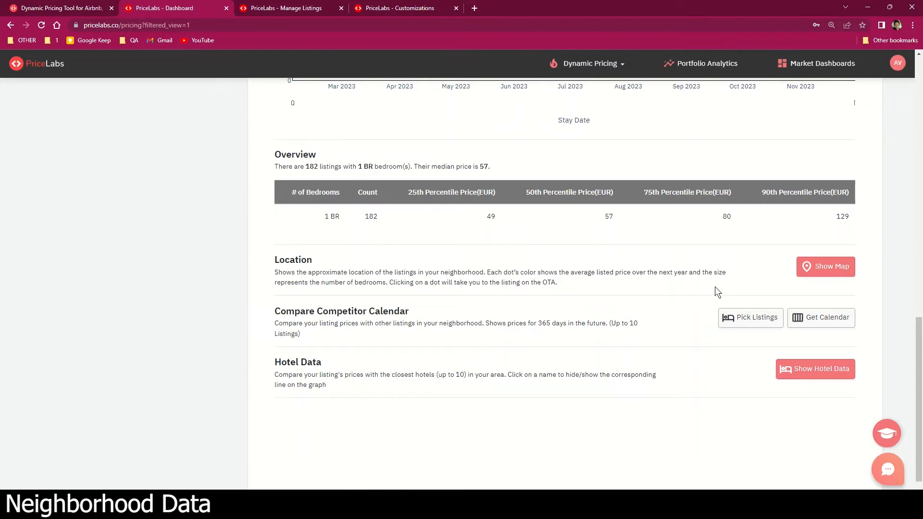
scroll(714, 287, "down", 1)
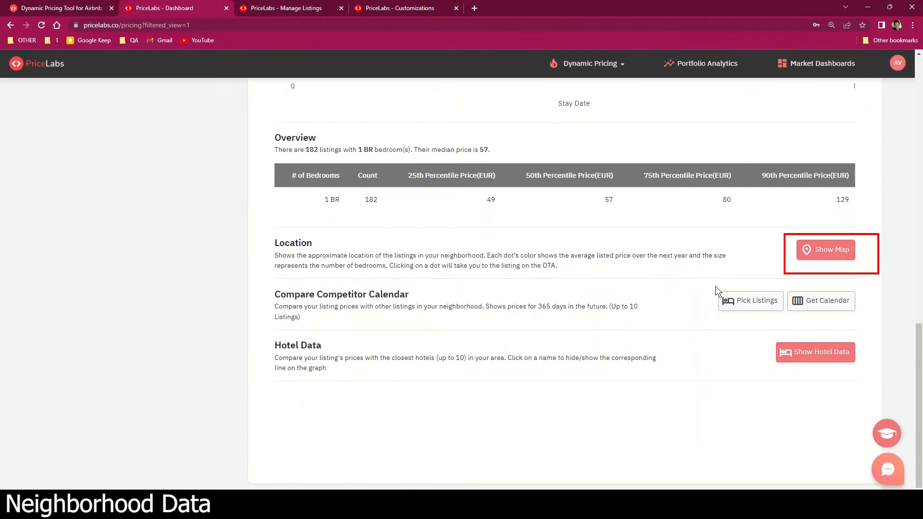
left_click(830, 255)
scroll(536, 322, "down", 1)
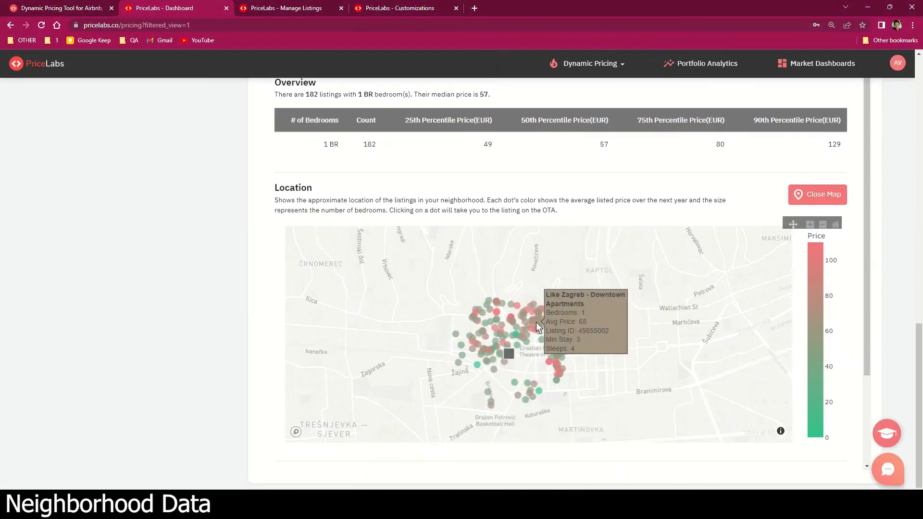
mouse_move(559, 362)
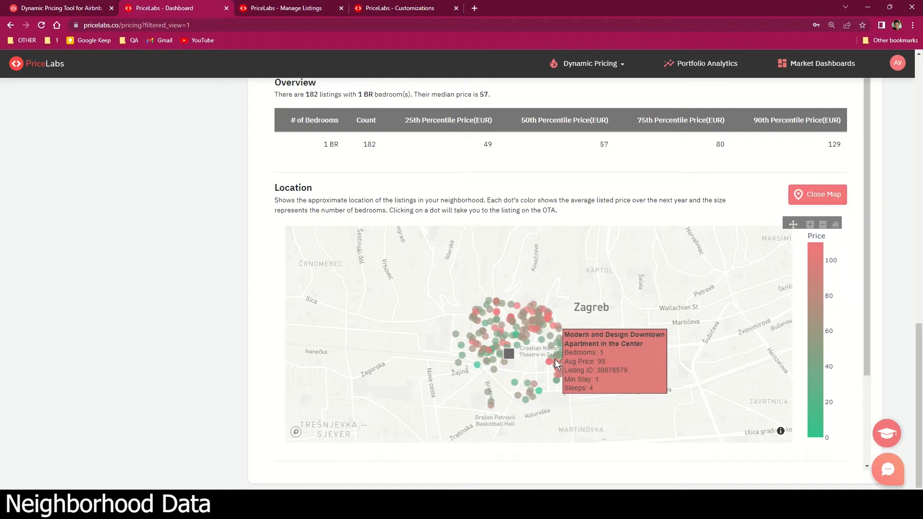
mouse_move(556, 342)
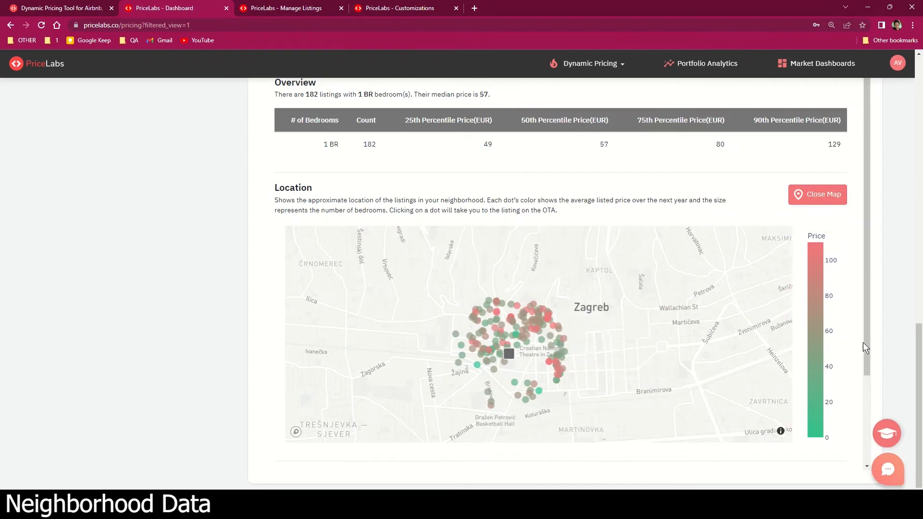
Compare the listing's calendar prices with the competitor APARTMENT WHITE, and show the hotel data
left_click_drag(866, 332, 871, 452)
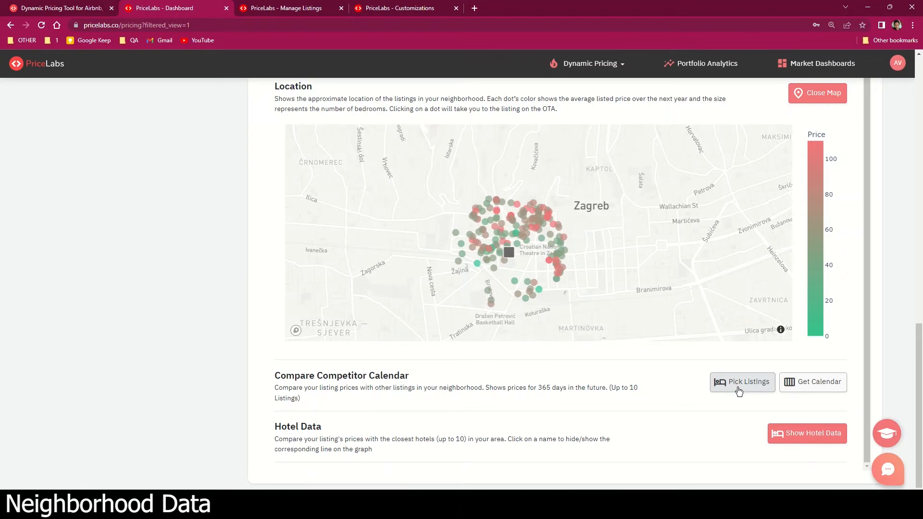
left_click(738, 391)
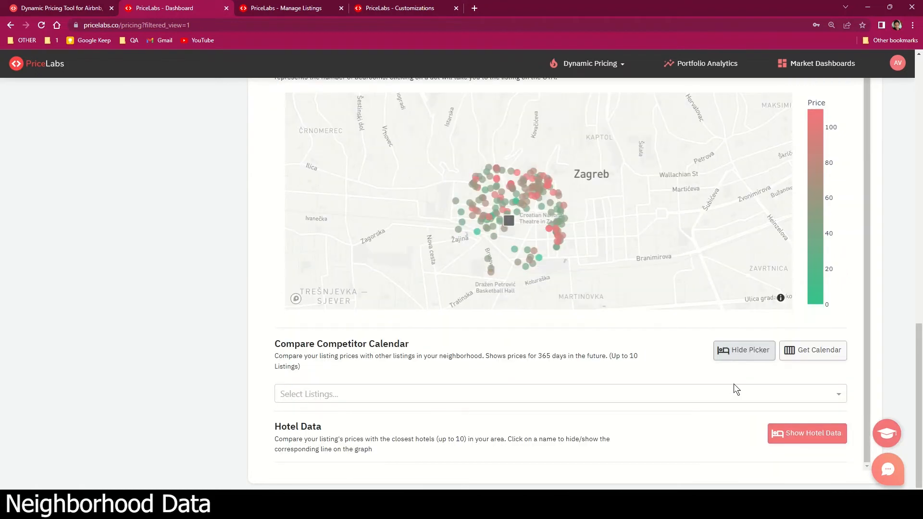
left_click(688, 393)
left_click(625, 382)
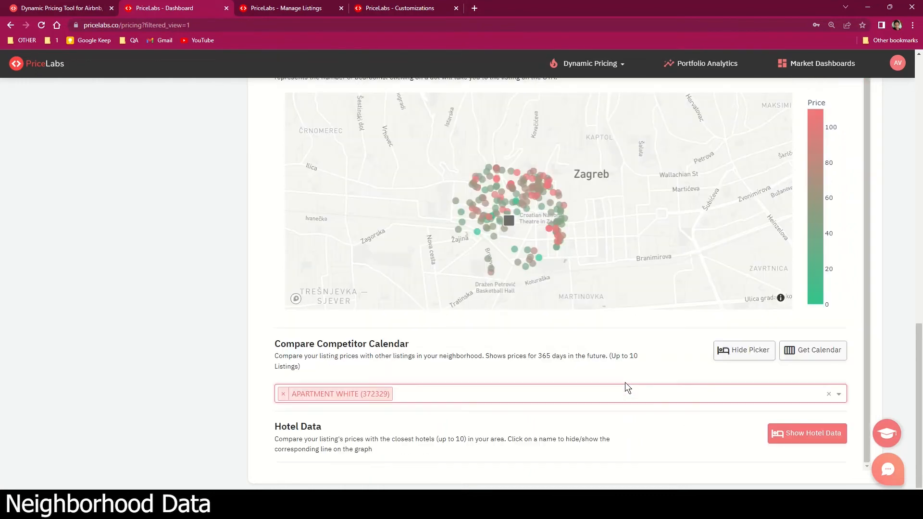
left_click(809, 361)
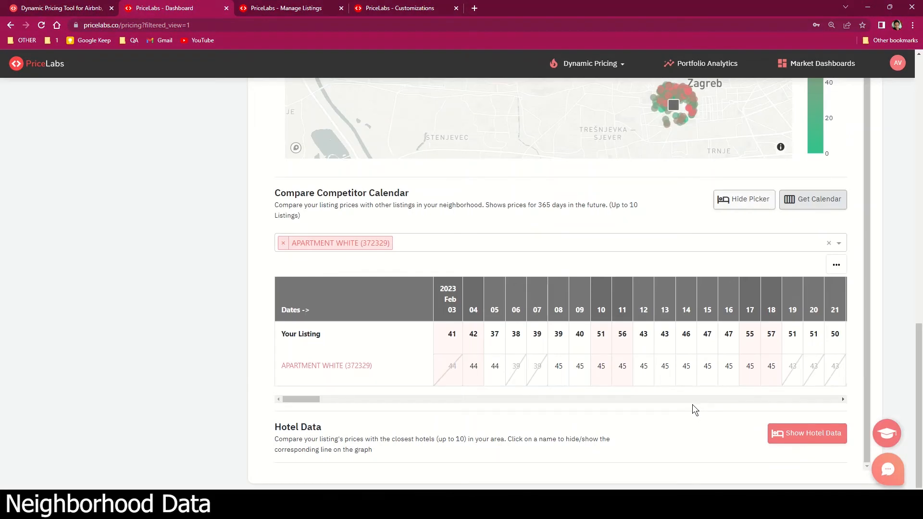
left_click(777, 432)
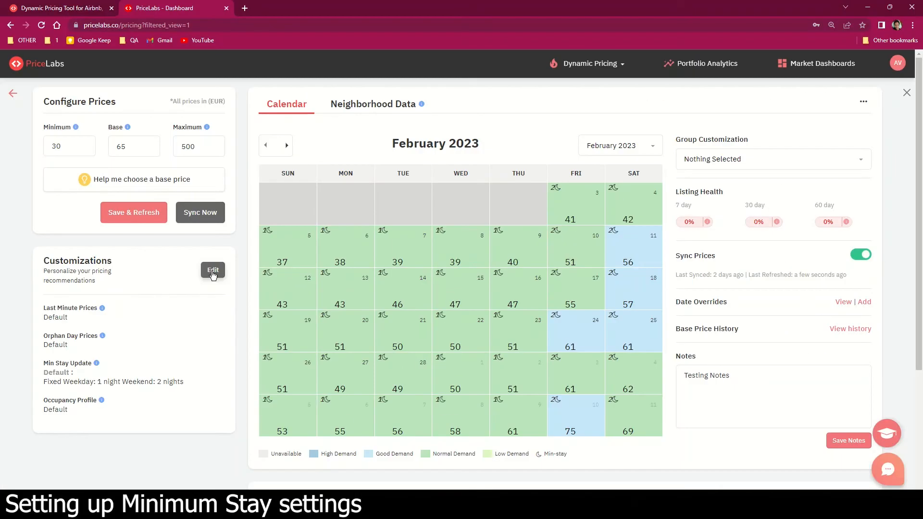
Open the listing's stay restriction customizations and check the short-term and mid-term preferences in the suggested min-stay settings
left_click(213, 273)
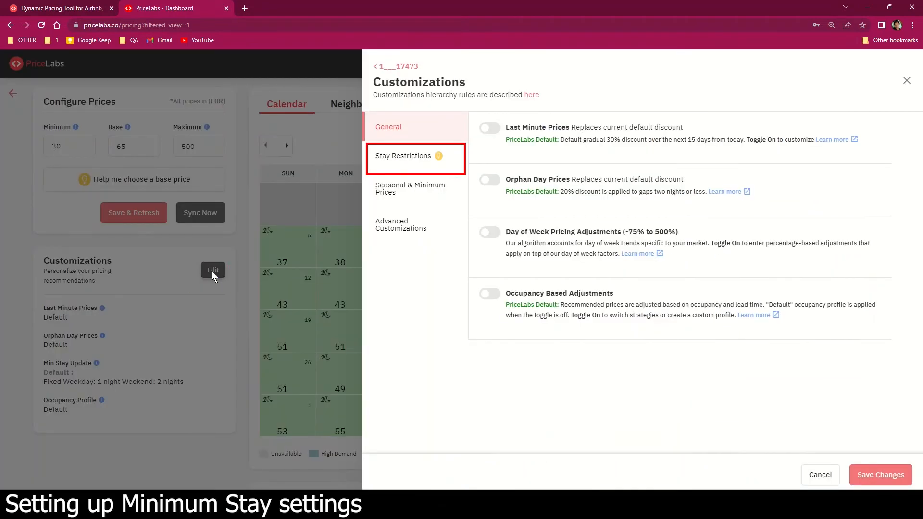
left_click(402, 156)
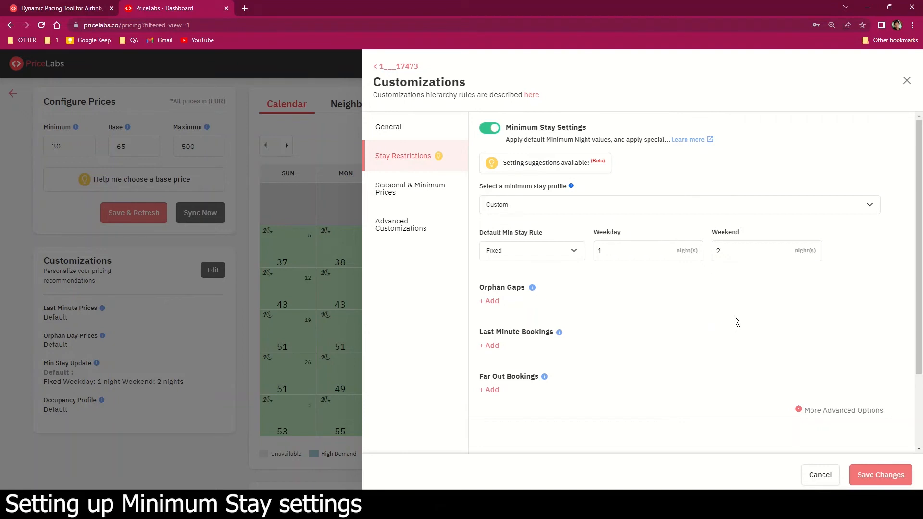
left_click(537, 171)
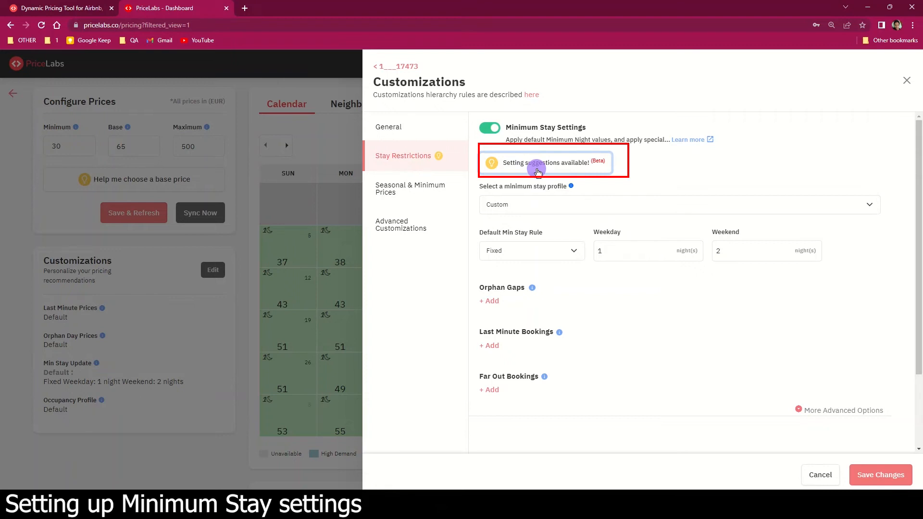
left_click(537, 171)
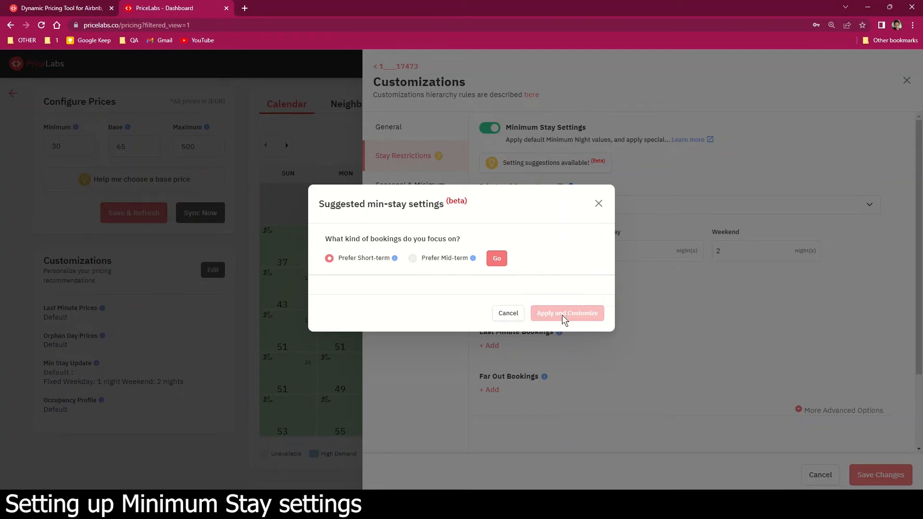
left_click(413, 259)
left_click(331, 259)
left_click(597, 204)
Check the minimum stay profile selector and open the group and account Customizations page
left_click(558, 204)
left_click(558, 204)
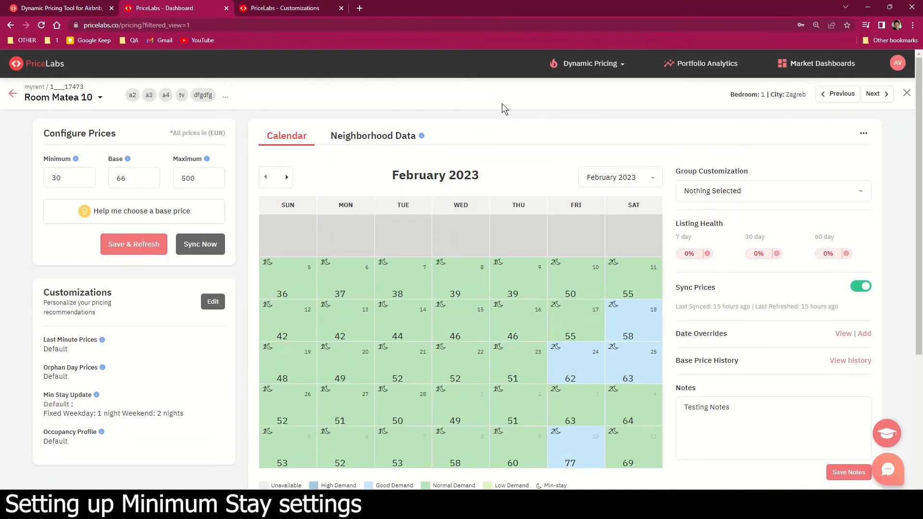
left_click(592, 67)
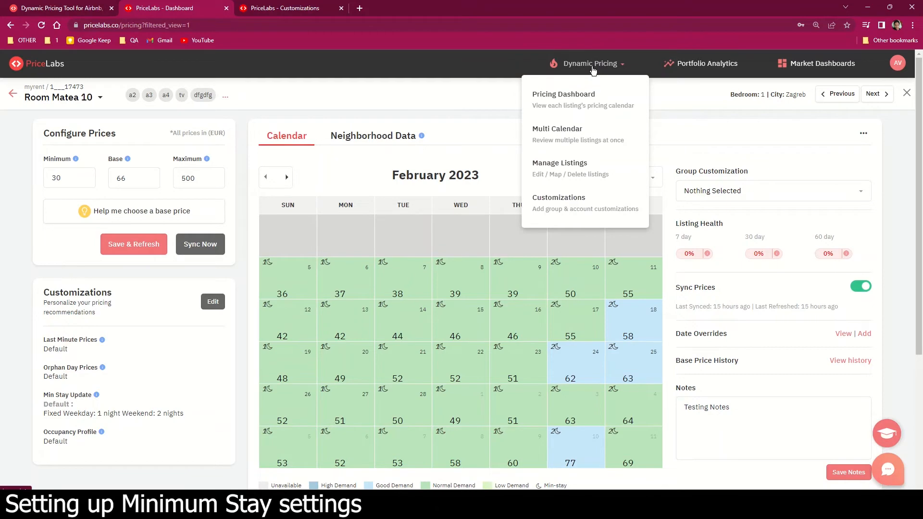
left_click(592, 204)
left_click(386, 150)
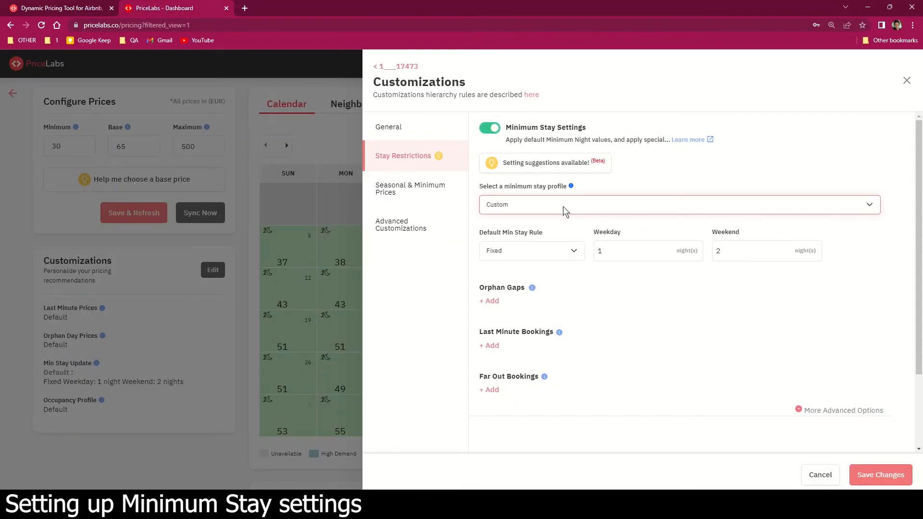
Keep the Custom minimum stay profile and set the fixed default minimum stay to 2 nights on weekdays and 3 on weekends
left_click(591, 210)
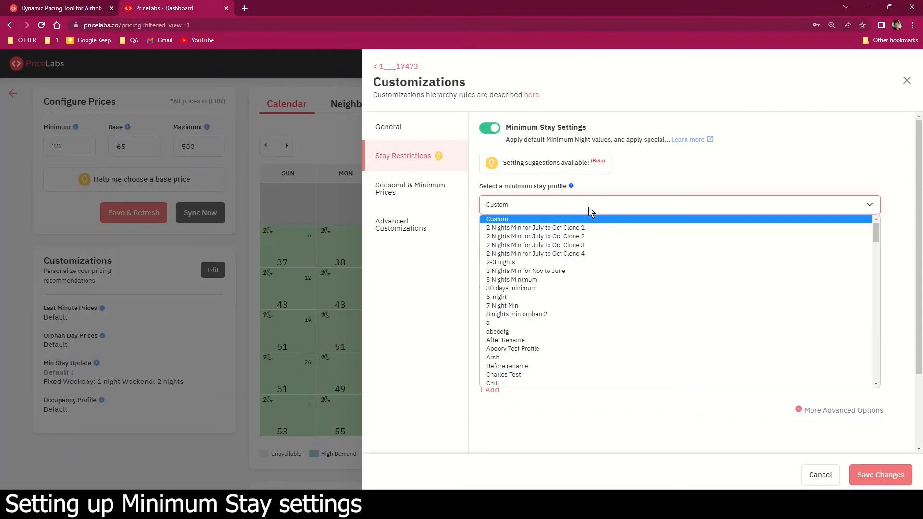
left_click(520, 219)
left_click(629, 251)
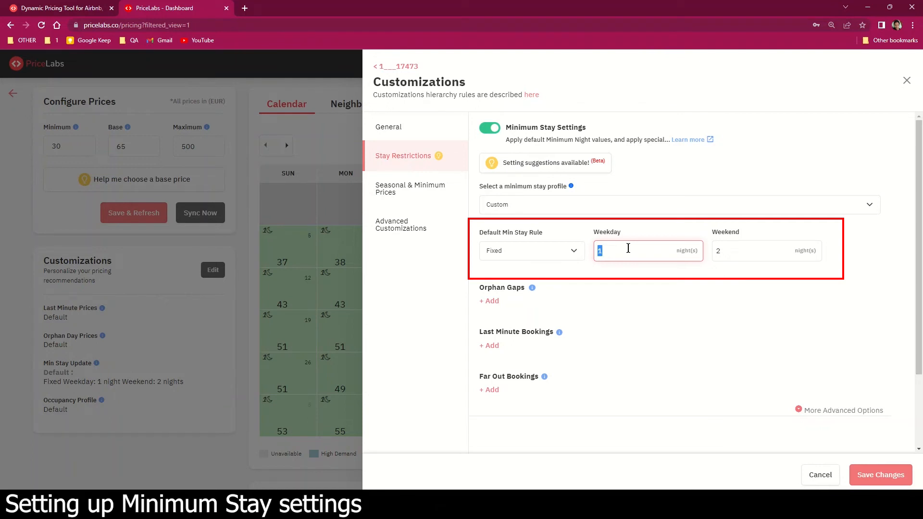
left_click(628, 248)
double_click(596, 250)
double_click(716, 250)
type("3")
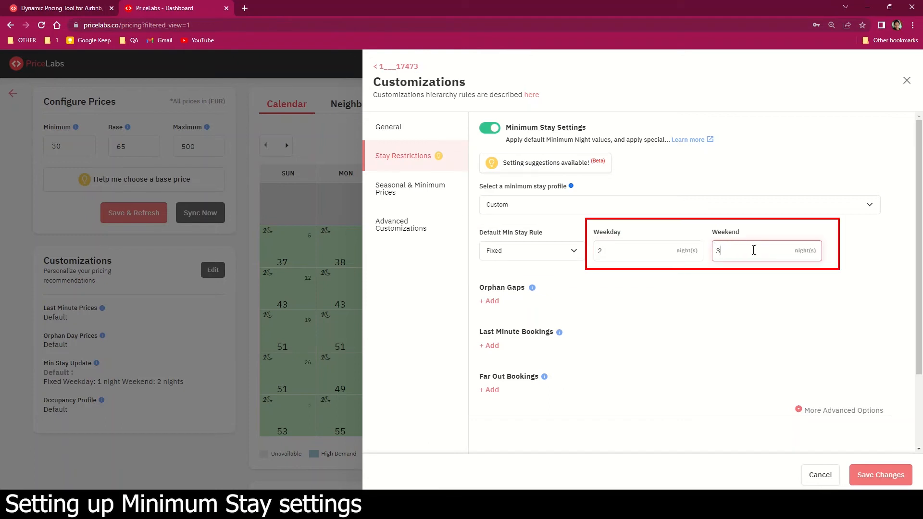
left_click(735, 267)
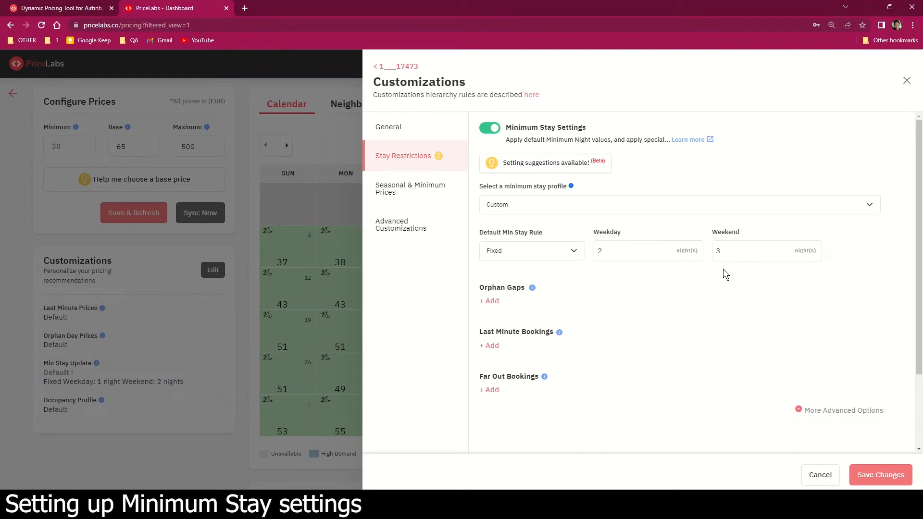
Add an orphan gap rule and check its weekday, weekend and allow minstay increase options
left_click(491, 301)
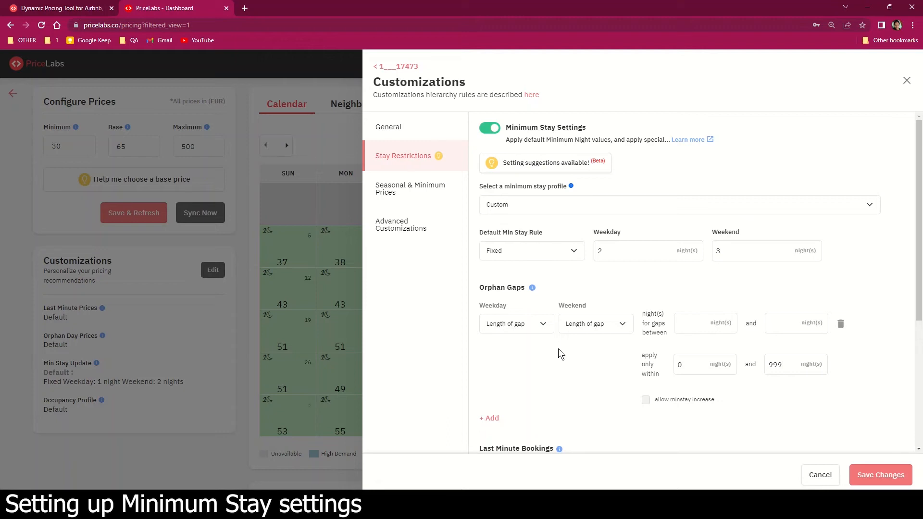
left_click(535, 326)
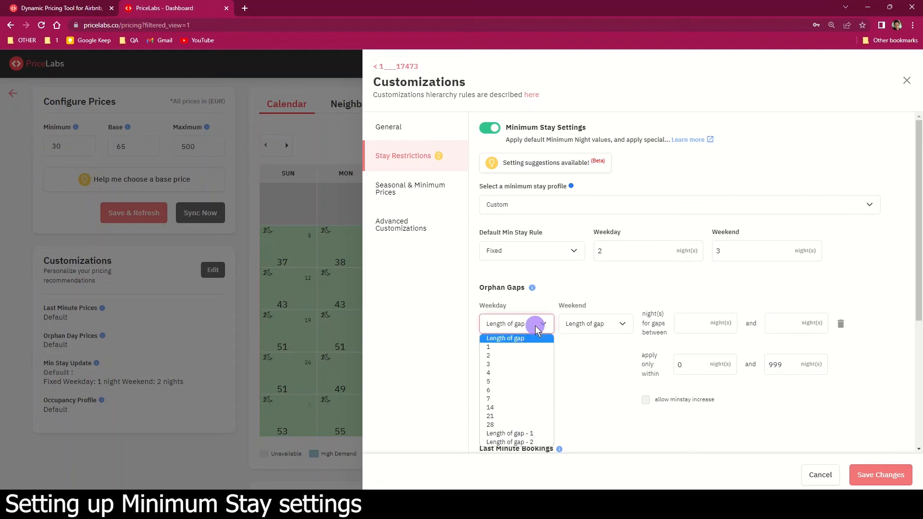
left_click(607, 324)
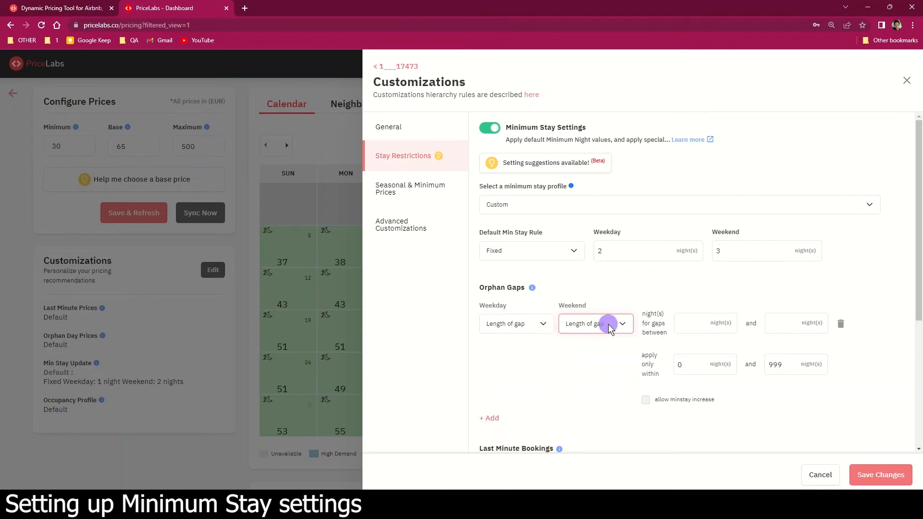
left_click(647, 400)
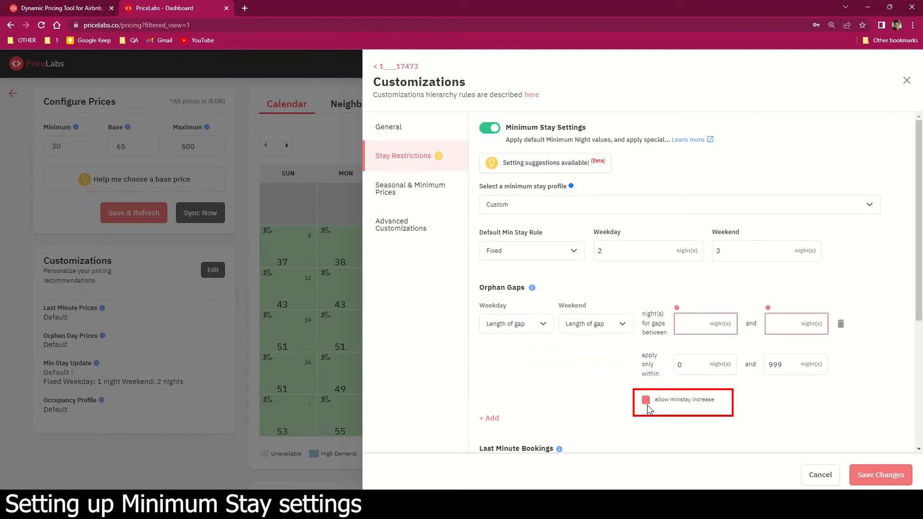
left_click(645, 401)
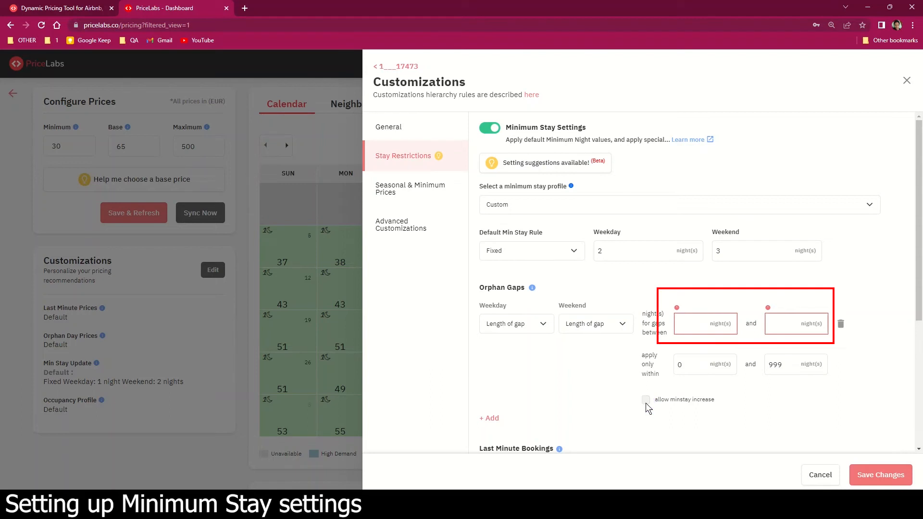
Apply the orphan gap rule to gaps between 1 and 3 nights
mouse_move(679, 331)
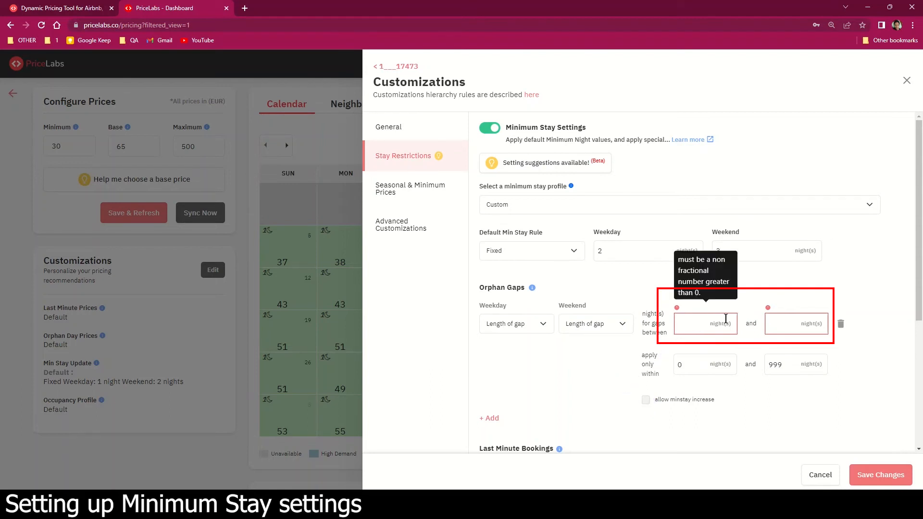
left_click(697, 324)
type("1")
left_click(779, 324)
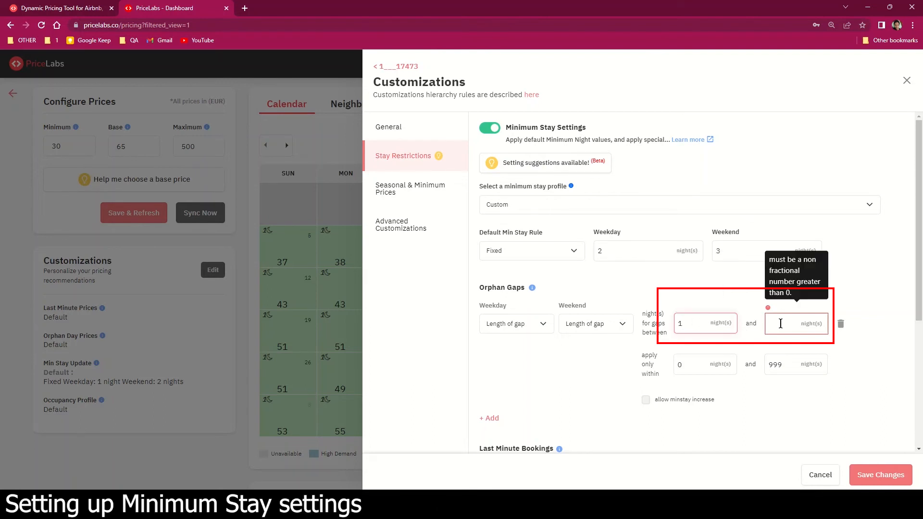
type("3")
left_click(796, 298)
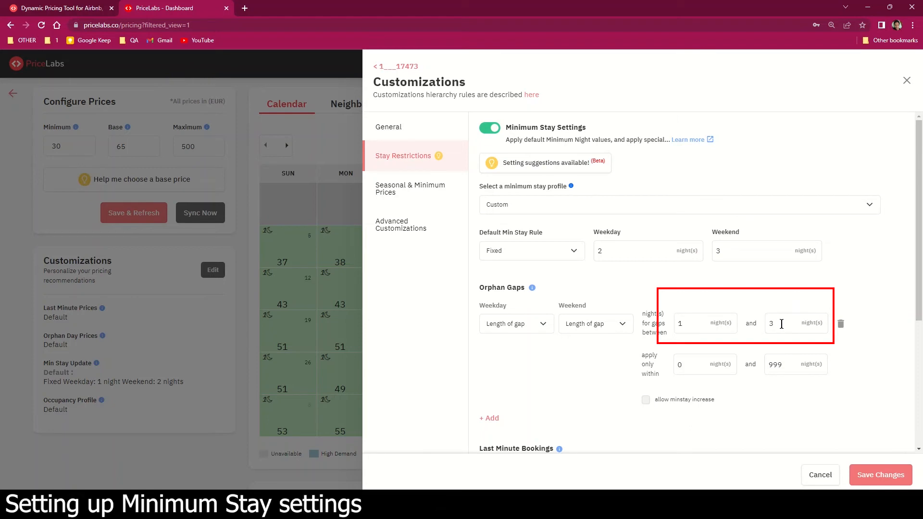
Set the orphan gap rule's weekend and weekday minimum stays to a fixed 1 night
left_click(587, 326)
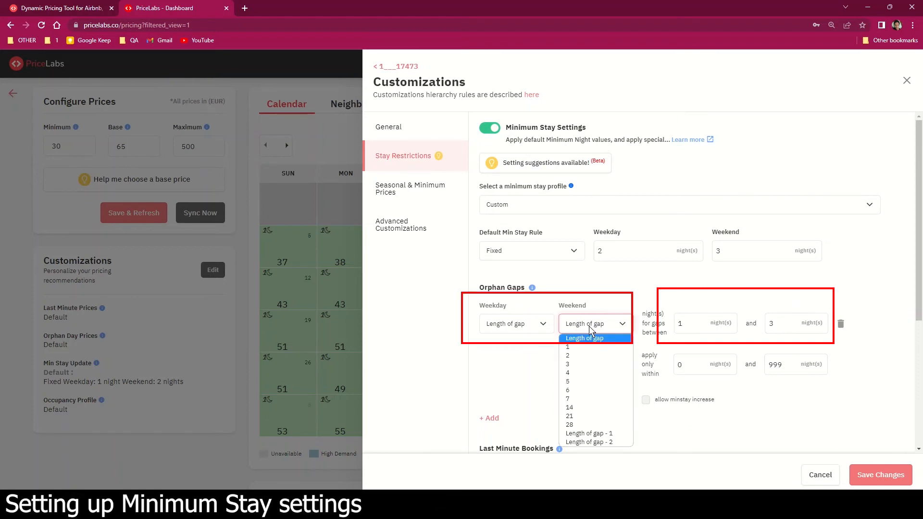
left_click(588, 346)
left_click(524, 323)
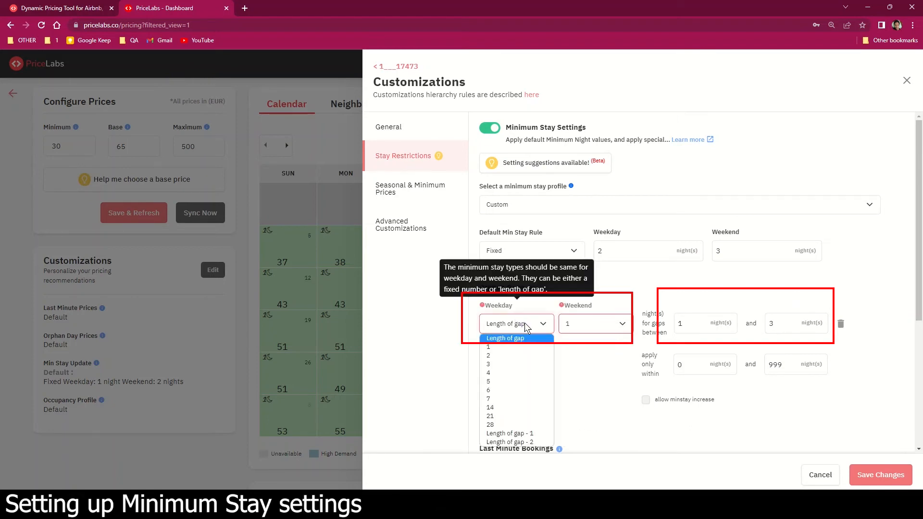
left_click(515, 350)
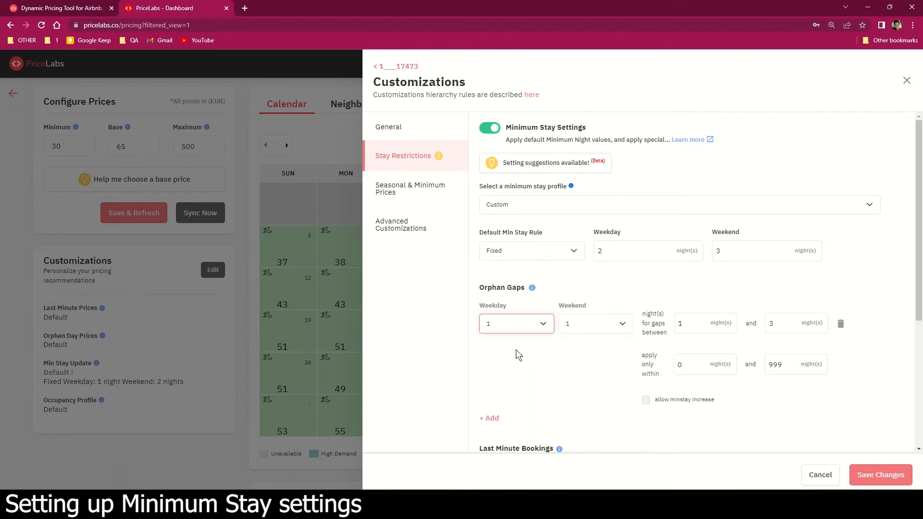
Return the orphan gap rule's weekend and weekday minimum stays to Length of gap
left_click(595, 325)
left_click(588, 340)
left_click(534, 325)
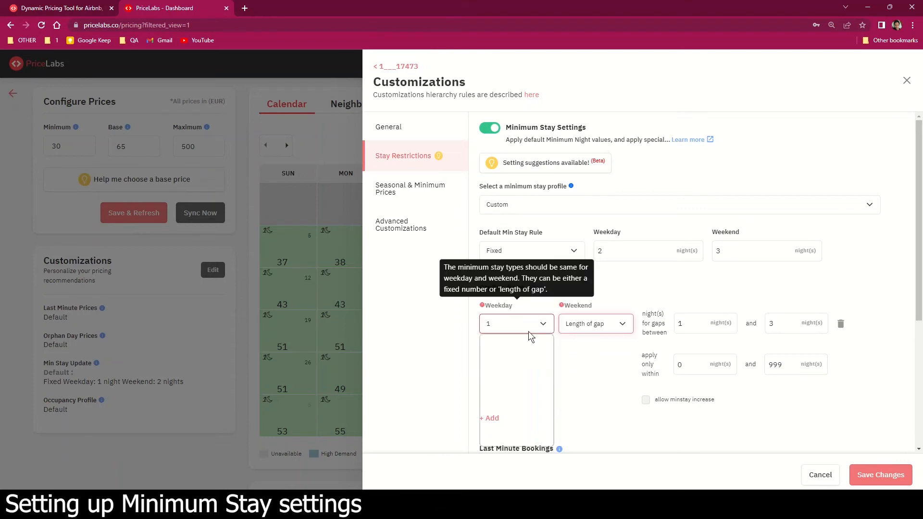
left_click(510, 339)
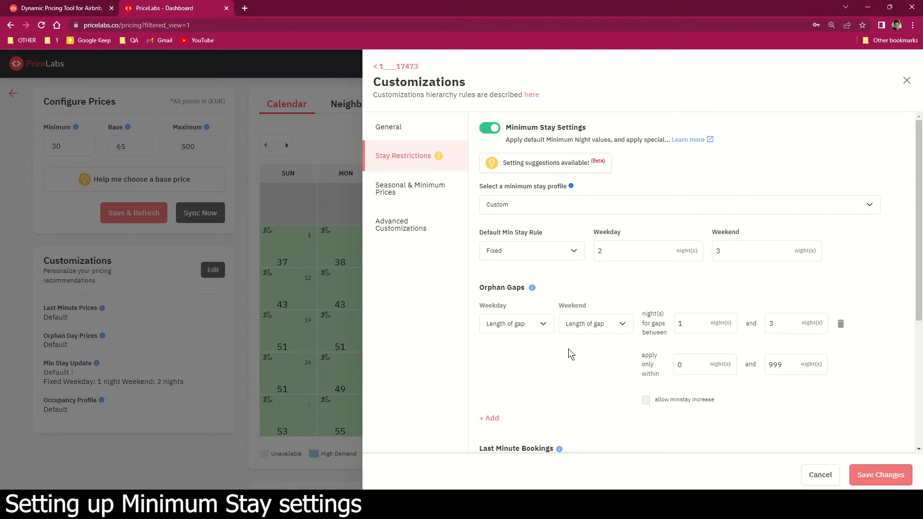
Add a last minute bookings rule of 1 night on weekdays and 2 nights on weekends within 7 nights
left_click_drag(918, 303, 919, 360)
left_click(495, 301)
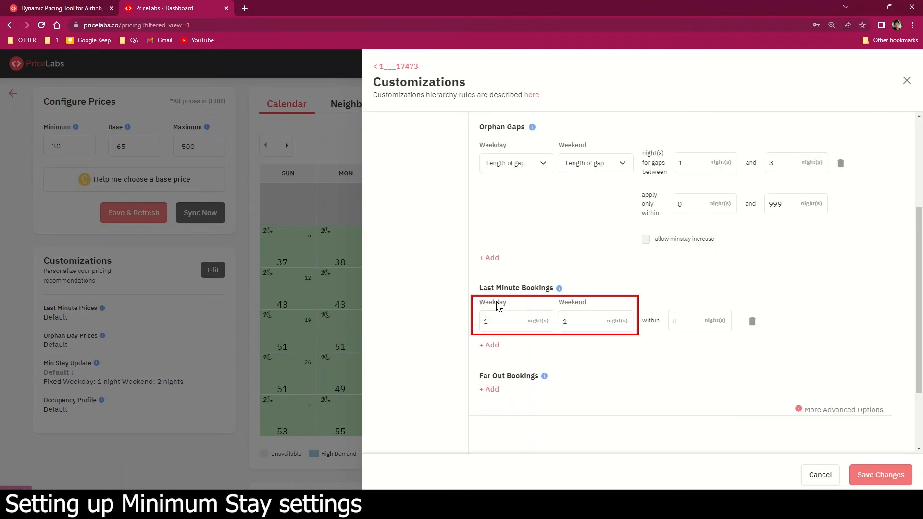
left_click(581, 322)
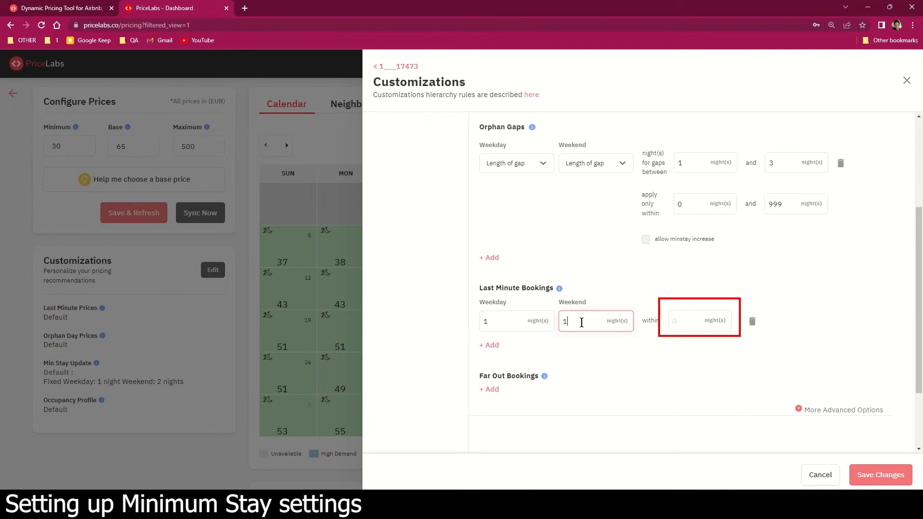
left_click(680, 321)
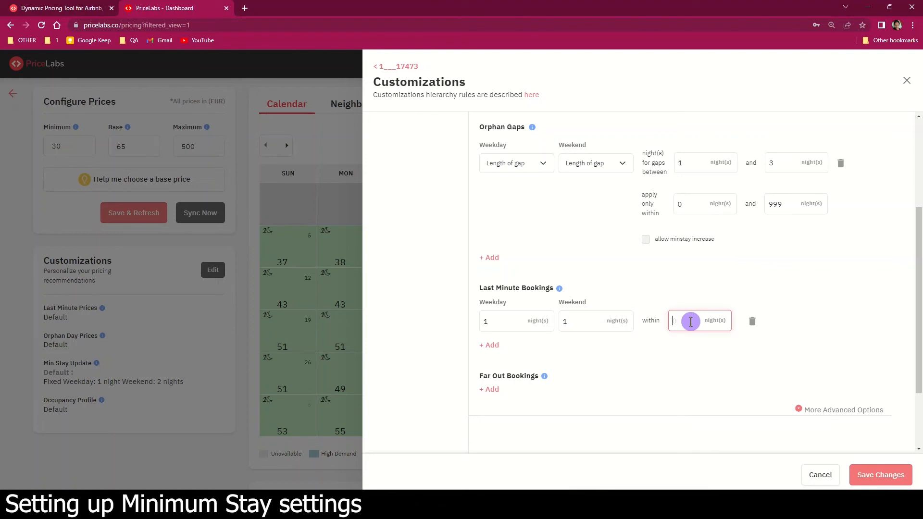
type("7")
left_click(502, 320)
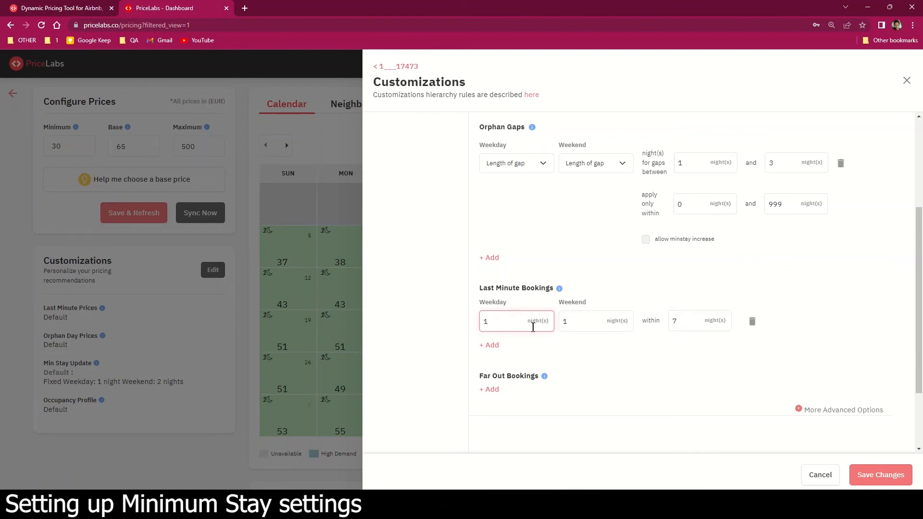
left_click(587, 325)
key("BackSpace")
type("2")
left_click(644, 329)
Add a far out bookings rule of 5 nights on weekdays and 7 nights on weekends beyond 180 nights
left_click(918, 343)
left_click_drag(918, 343, 919, 394)
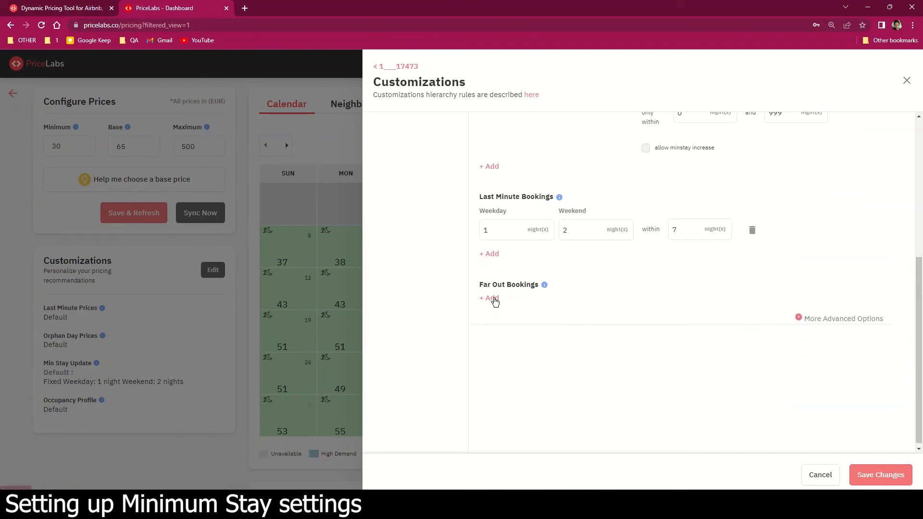
left_click(493, 298)
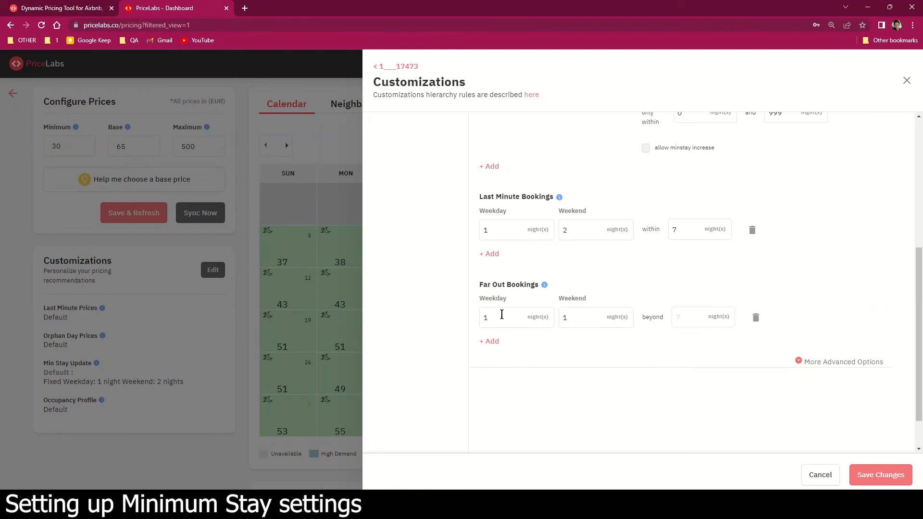
left_click(692, 321)
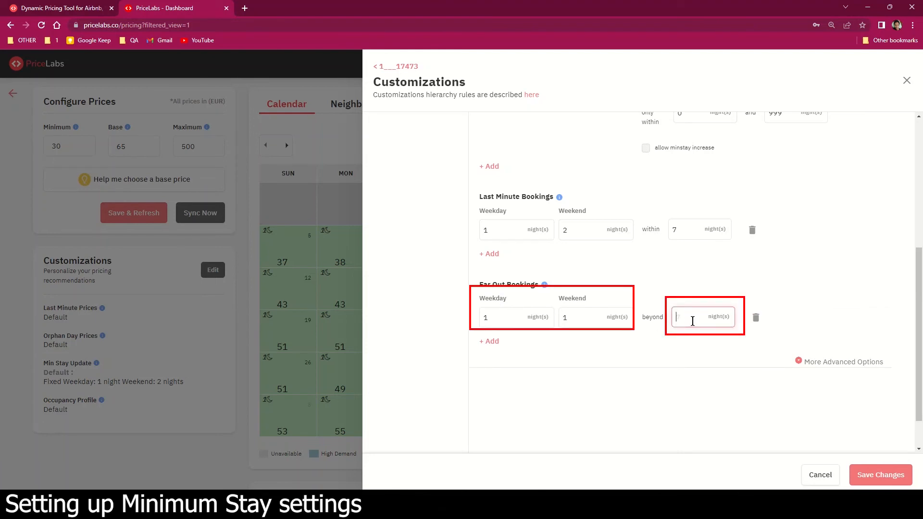
type("7")
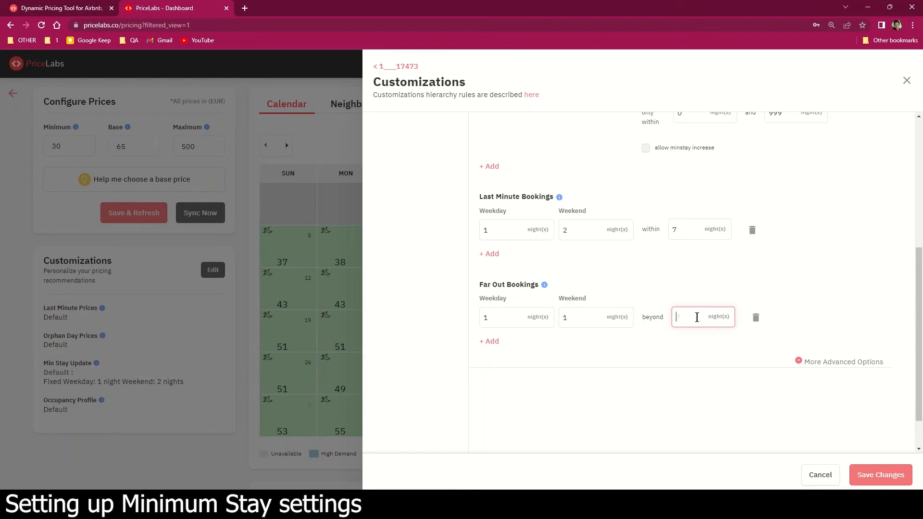
double_click(493, 313)
type("5")
double_click(583, 318)
type("7")
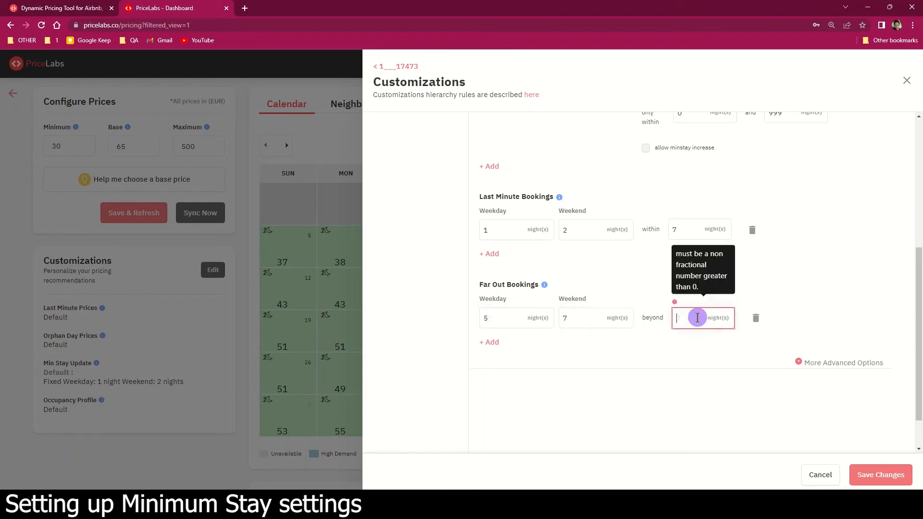
left_click(684, 317)
type("180")
left_click(755, 287)
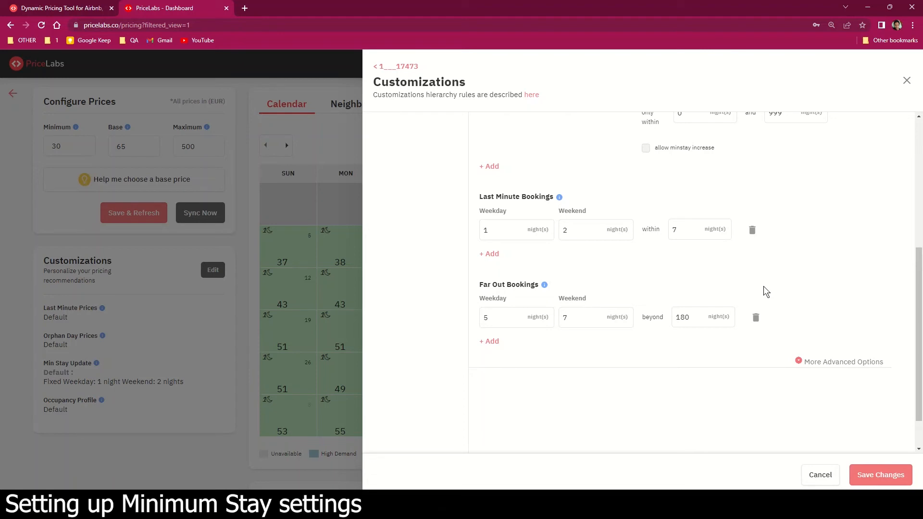
Show the advanced minimum stay options and add rules for adjacent days before and after a booking and the lowest minimum stay allowed
scroll(916, 327, "down", 1)
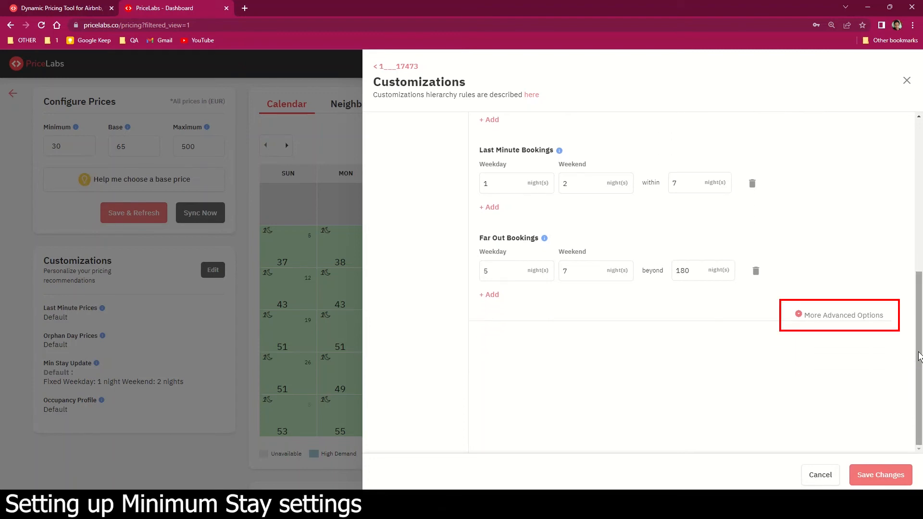
left_click(844, 315)
left_click_drag(919, 307, 908, 366)
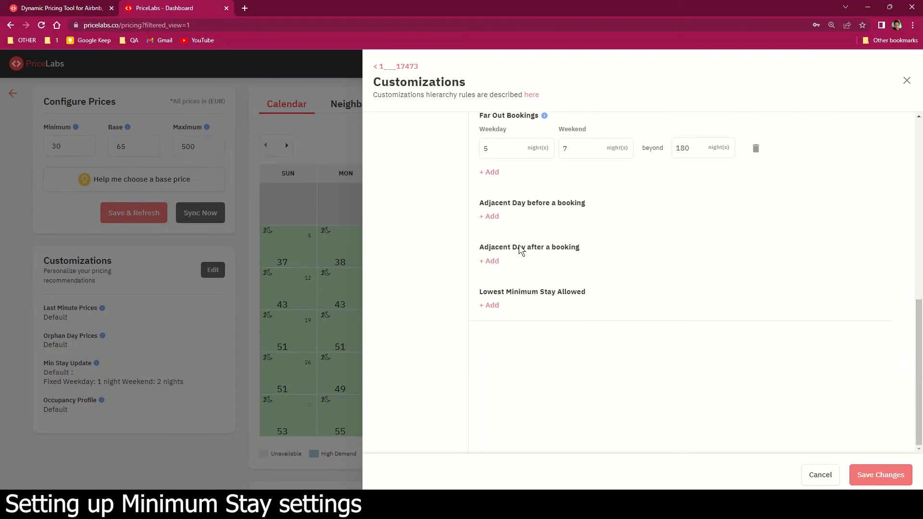
left_click(493, 217)
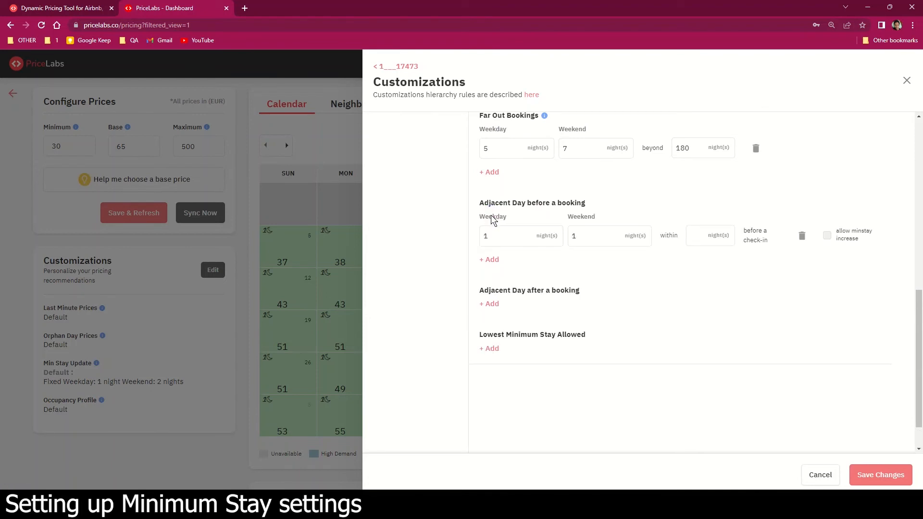
left_click(488, 304)
left_click(488, 394)
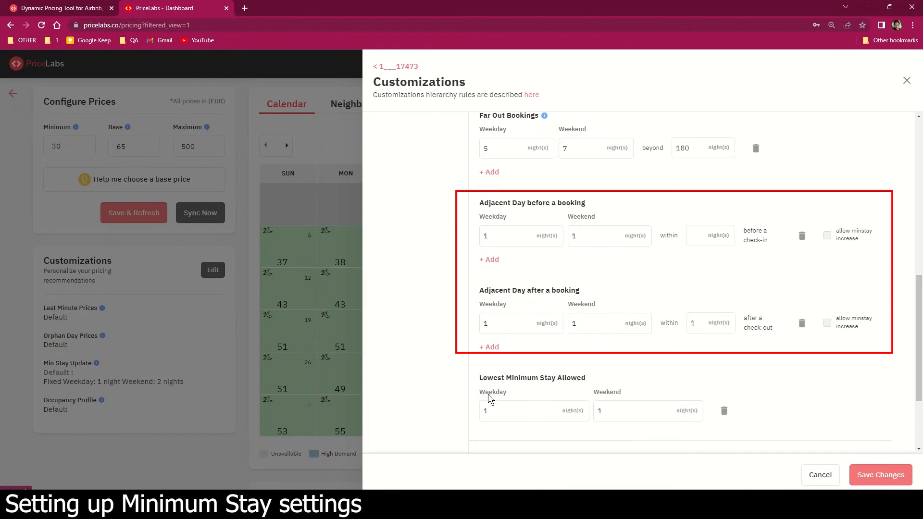
Set the adjacent-day rules to apply within 2 nights before a check-in and within 2 nights after a check-out
left_click_drag(917, 351, 918, 369)
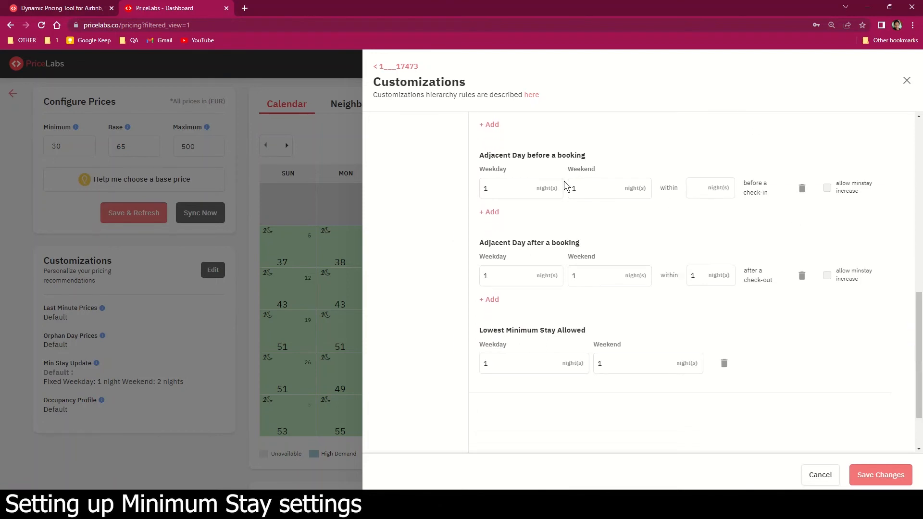
left_click(698, 187)
type("2")
left_click(501, 275)
left_click(694, 275)
key("BackSpace")
type("2")
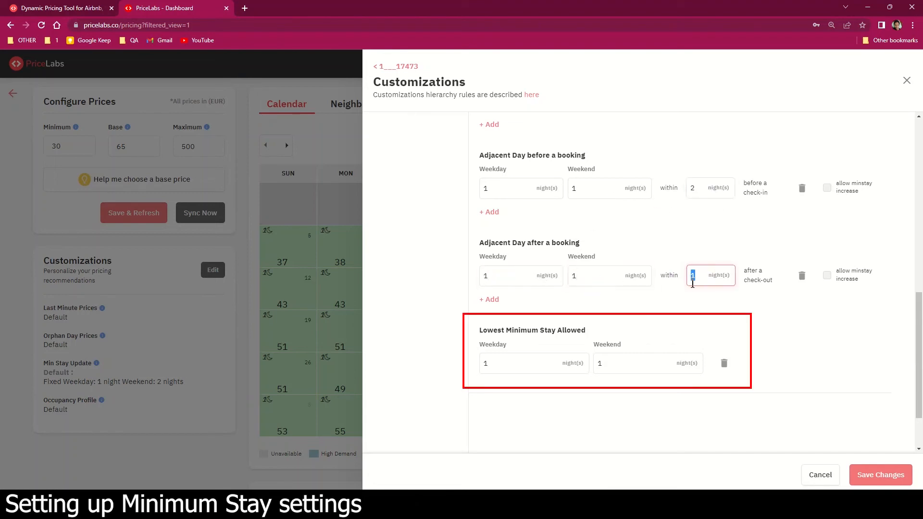
Check the weekday and weekend values of the lowest minimum stay allowed
left_click(522, 366)
left_click(643, 366)
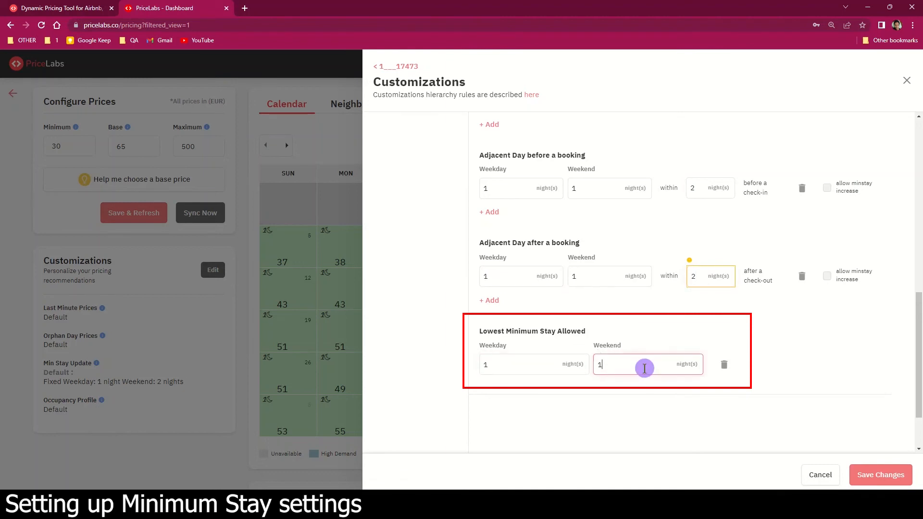
left_click(670, 328)
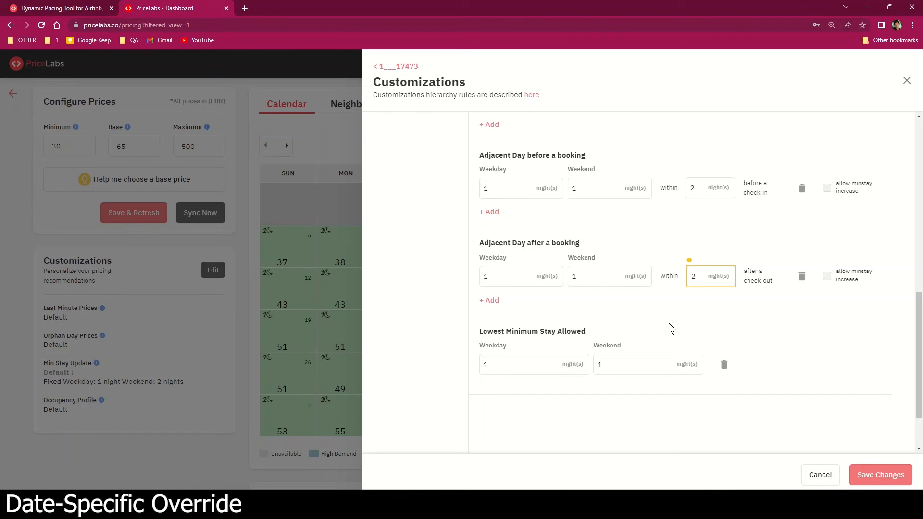
Leave the customizations and start a date-specific override for the listing running from Feb 03, 2023 to Feb 04, 2023
left_click(275, 89)
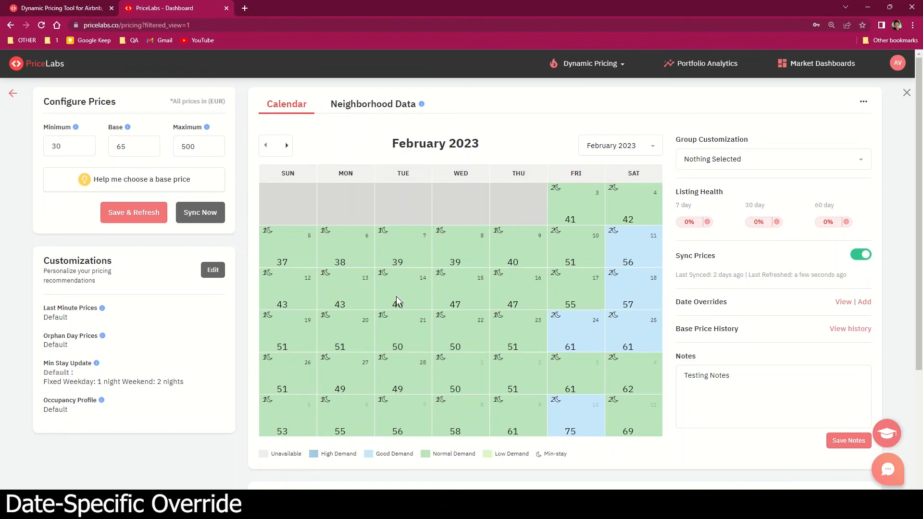
left_click(869, 305)
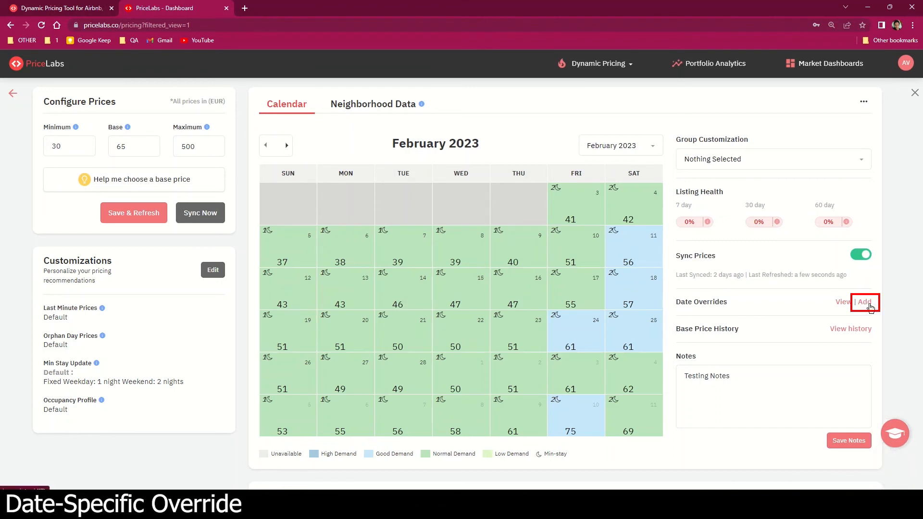
left_click(870, 306)
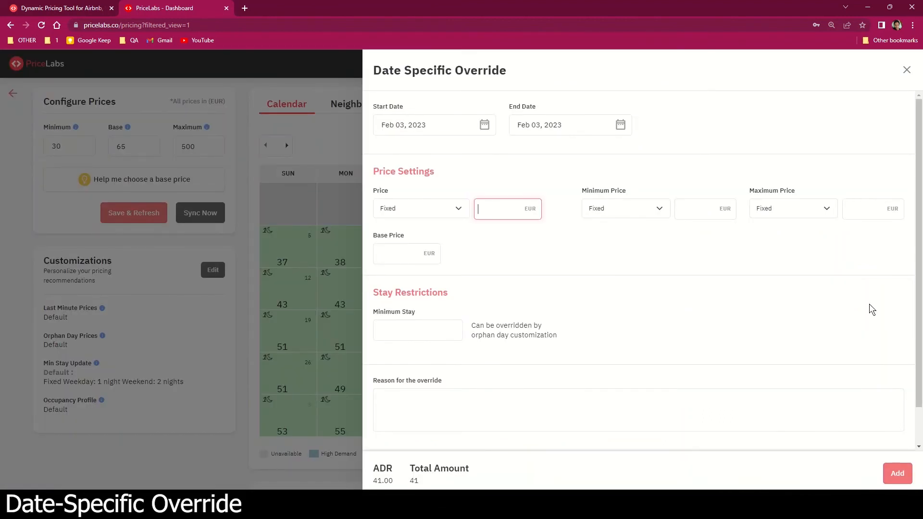
left_click(504, 209)
left_click(552, 124)
left_click(642, 184)
Review the override's price types and set its price to a -10% change on the recommended price
left_click(487, 208)
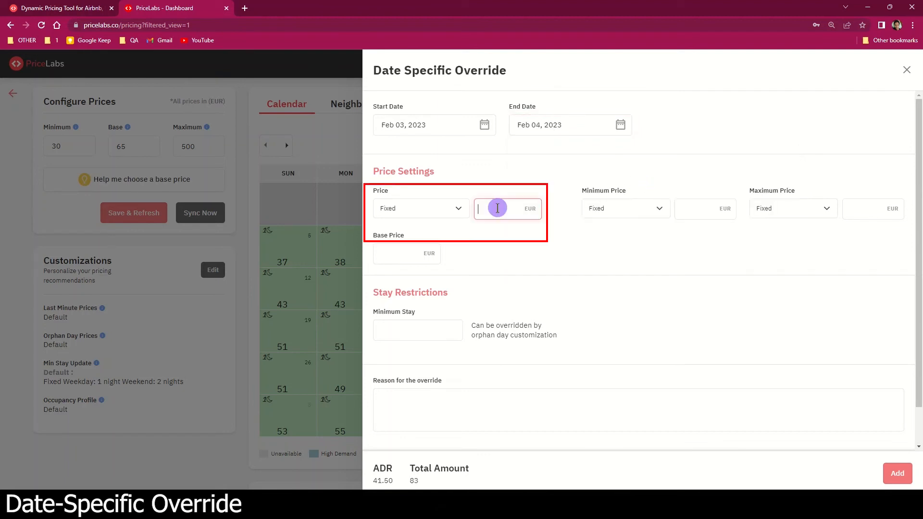
left_click(436, 208)
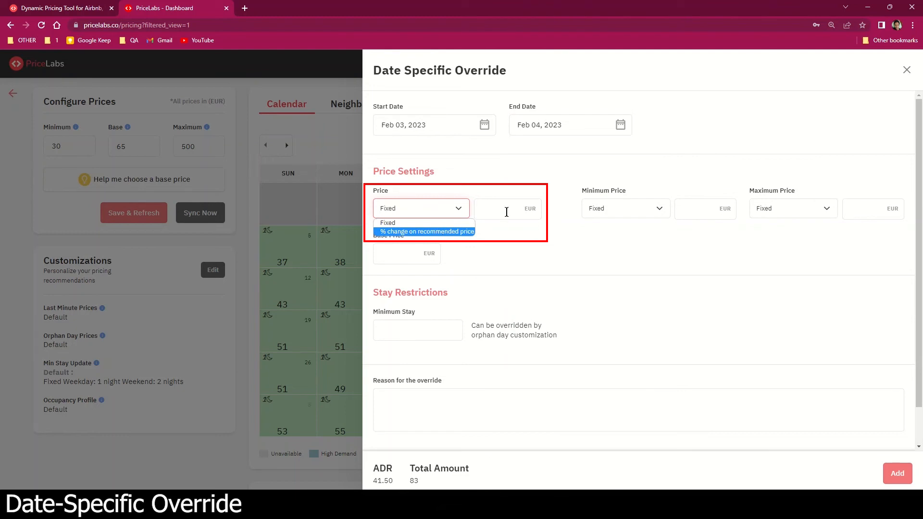
left_click(435, 222)
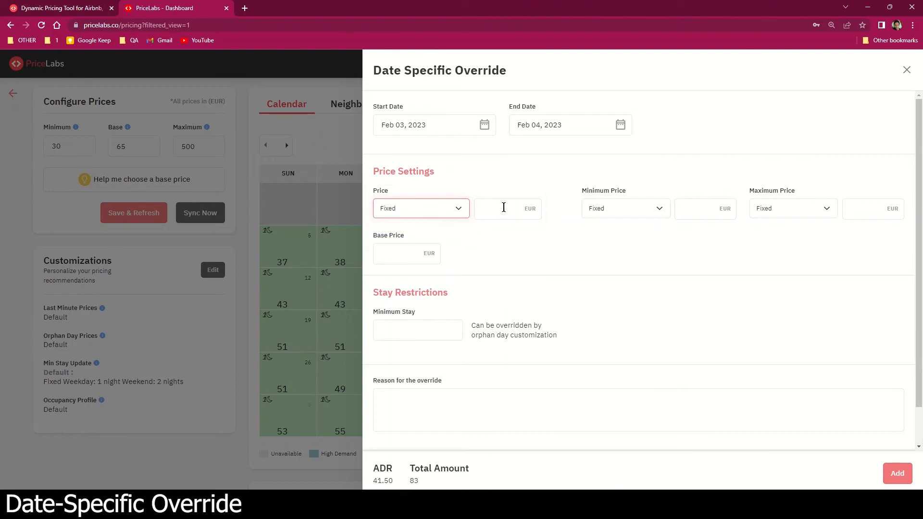
left_click(498, 211)
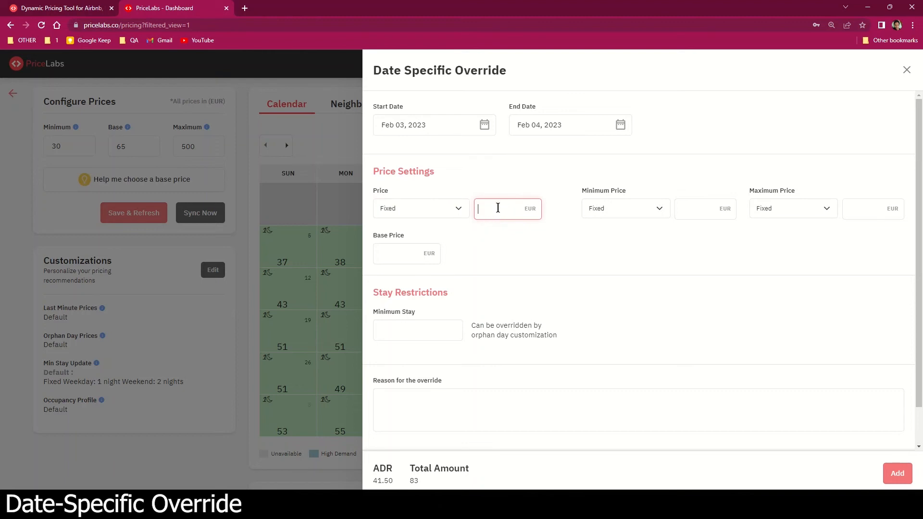
left_click(437, 209)
left_click(414, 232)
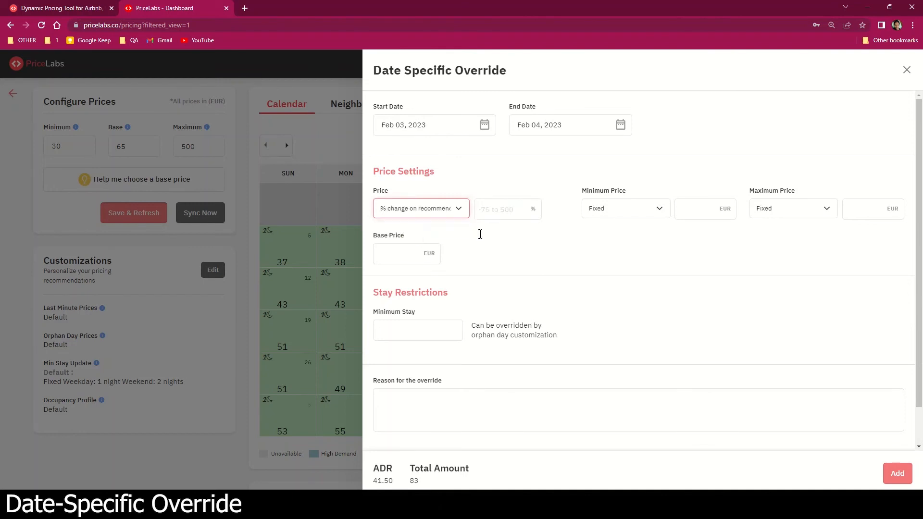
left_click(504, 211)
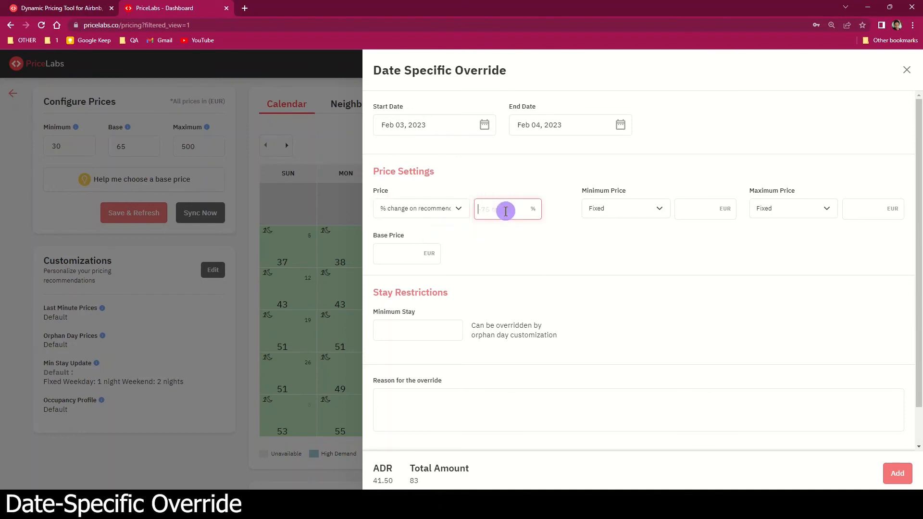
type("-10")
left_click(566, 183)
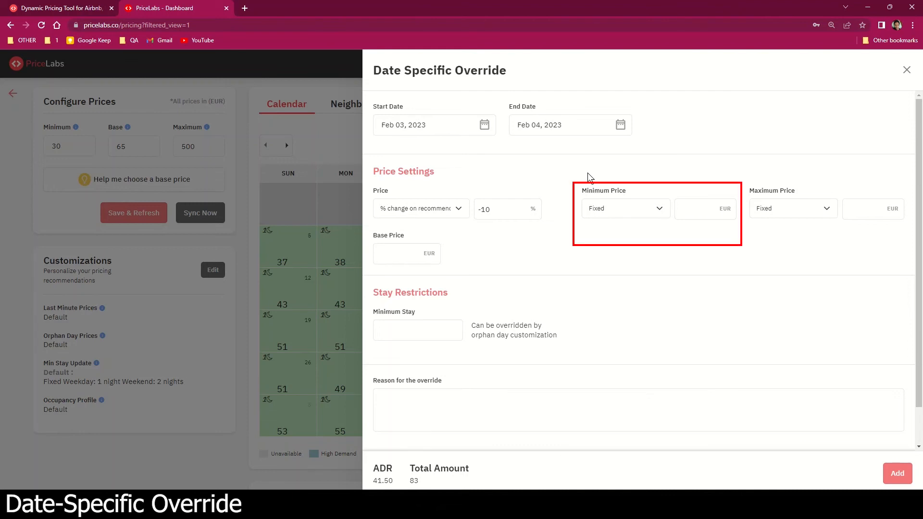
Check which calculation options the override offers for the minimum price and the maximum price
left_click(631, 209)
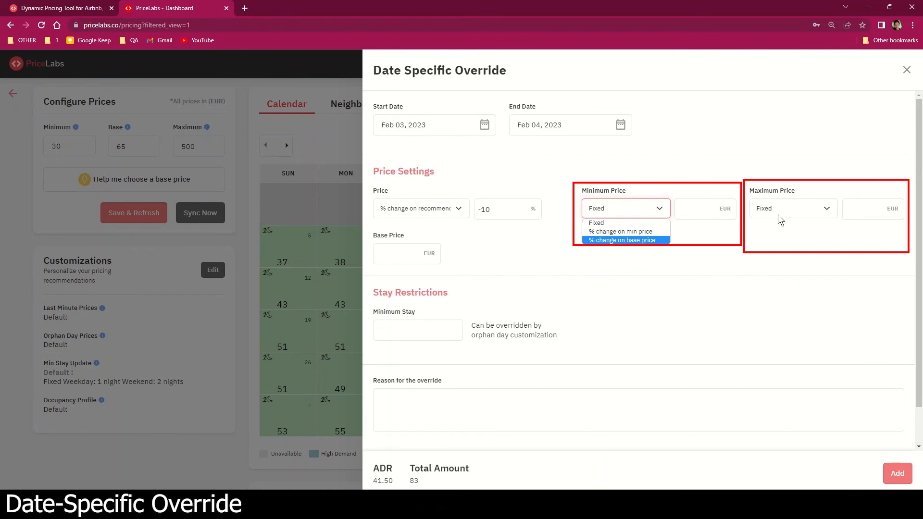
left_click(792, 208)
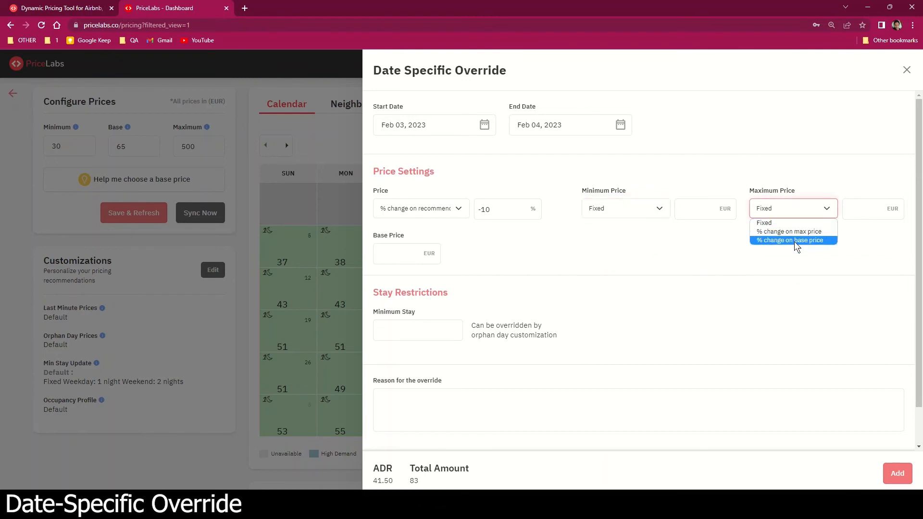
left_click(682, 243)
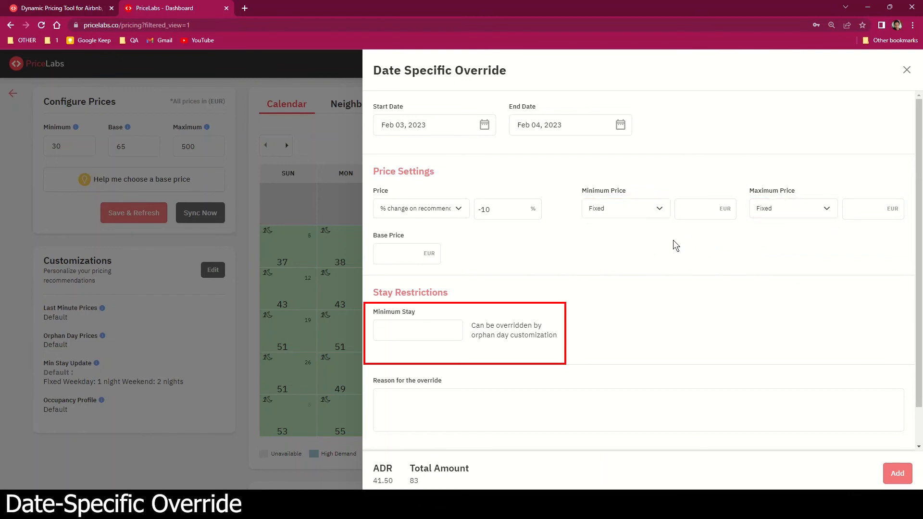
Set the override's minimum stay to 5 and add the override to the listing's calendar
scroll(425, 327, "down", 1)
left_click(408, 289)
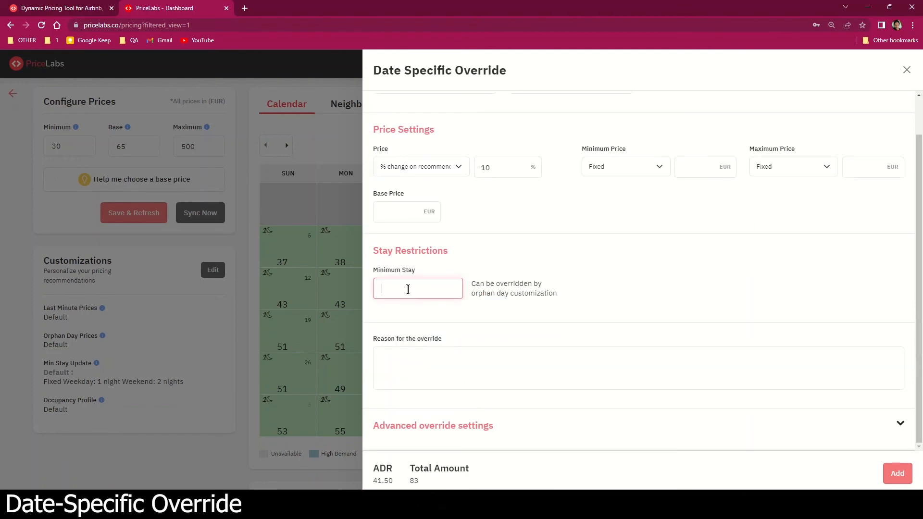
type("5")
scroll(603, 306, "up", 1)
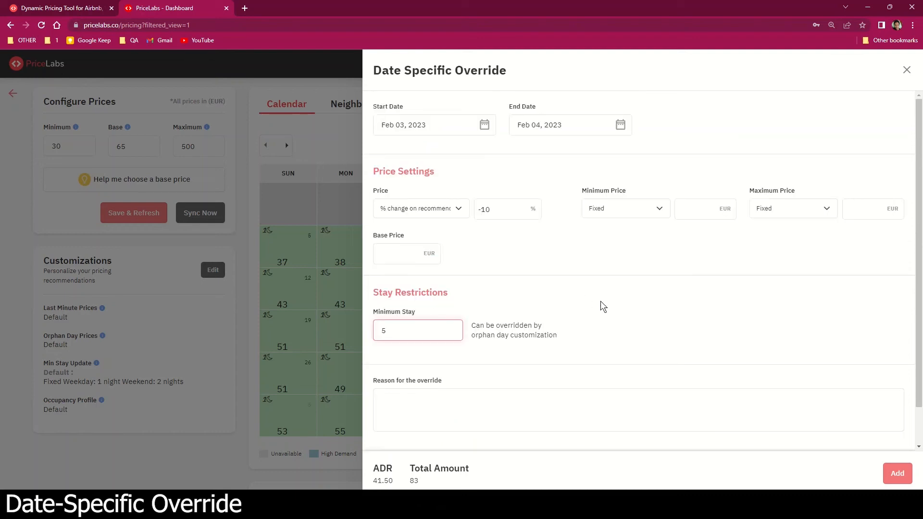
left_click(906, 478)
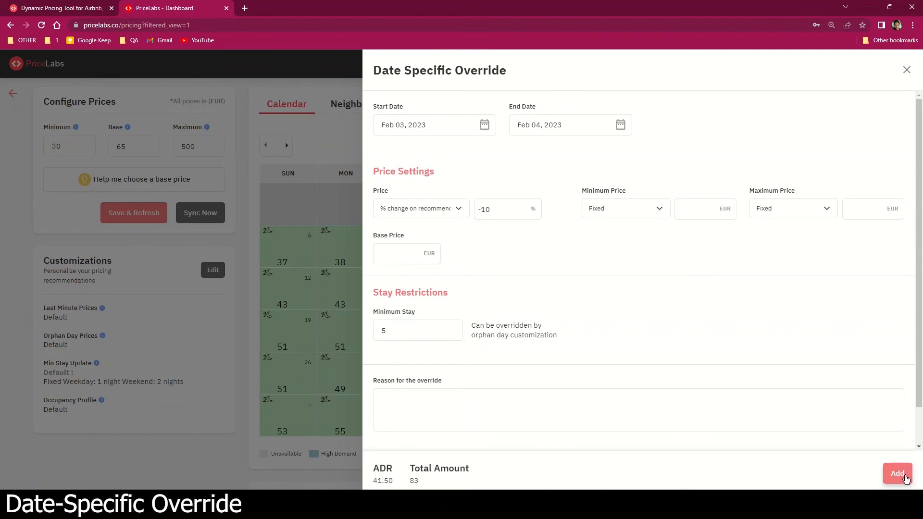
left_click(905, 478)
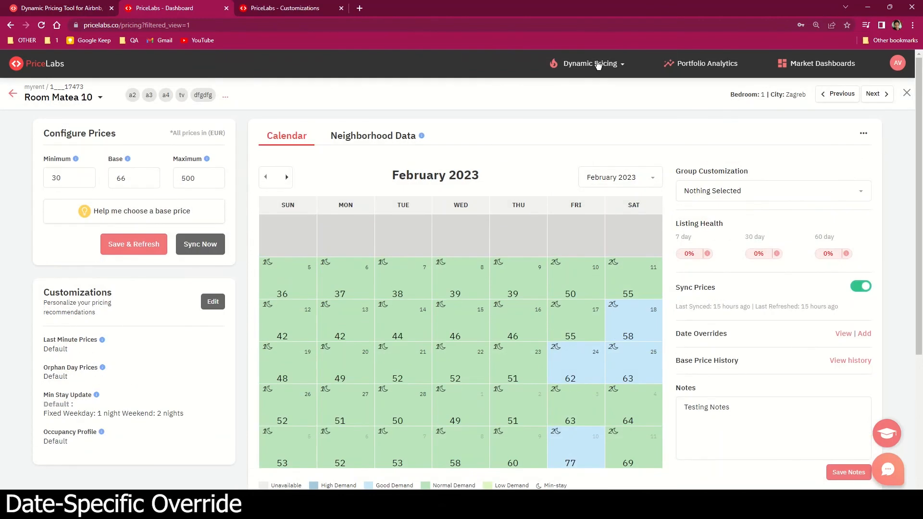
Go to the account-level customizations and open the Guesty account's calendar
left_click(587, 64)
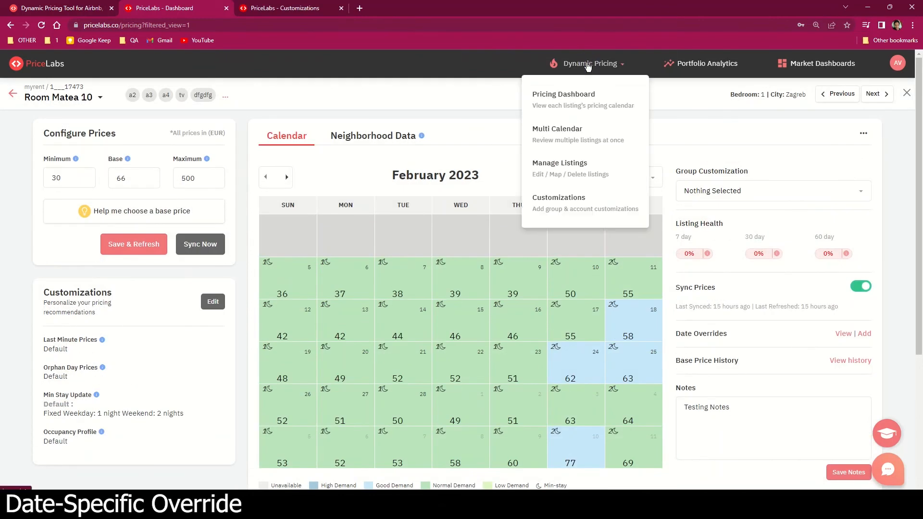
left_click(574, 205)
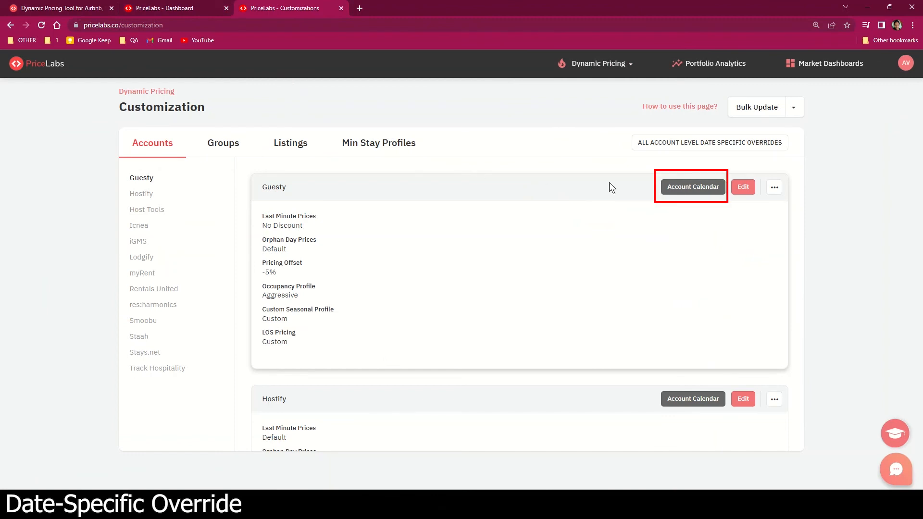
left_click(683, 186)
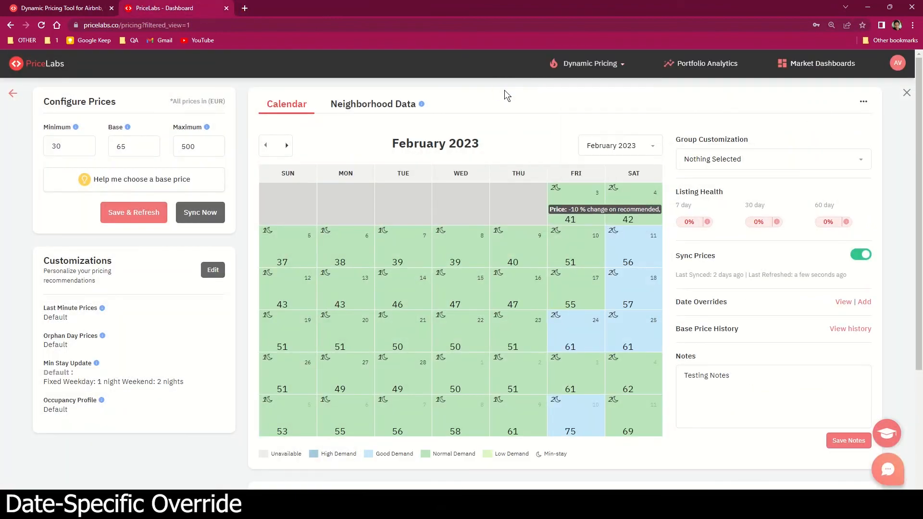
Remove the date-specific override covering Feb 03 to Feb 04, 2023 from the listing's calendar
left_click(592, 210)
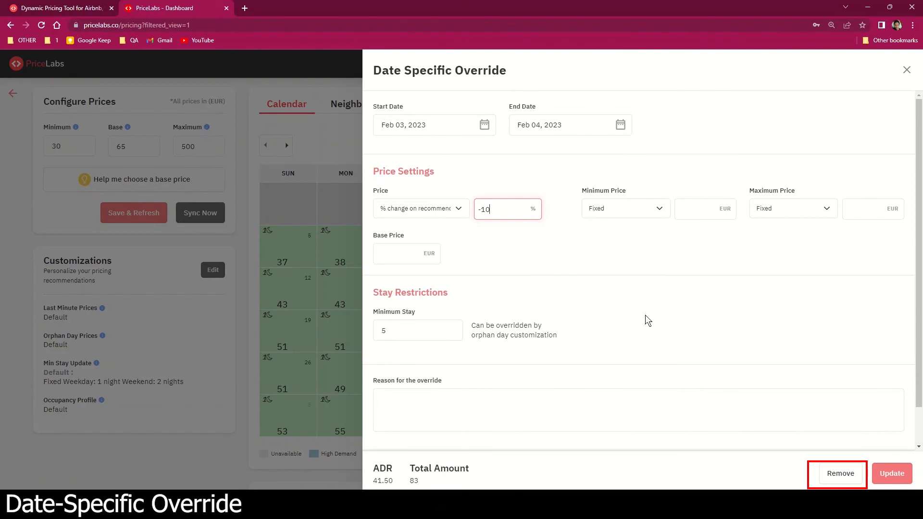
left_click(841, 476)
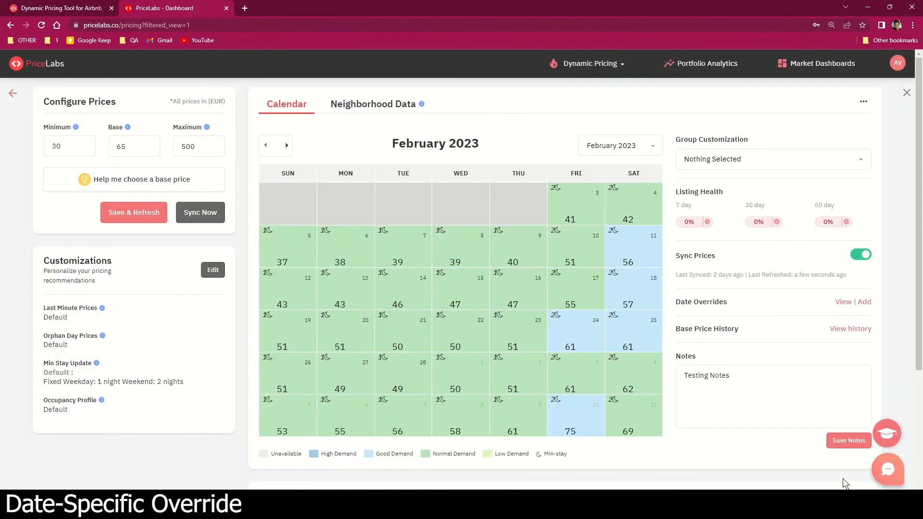
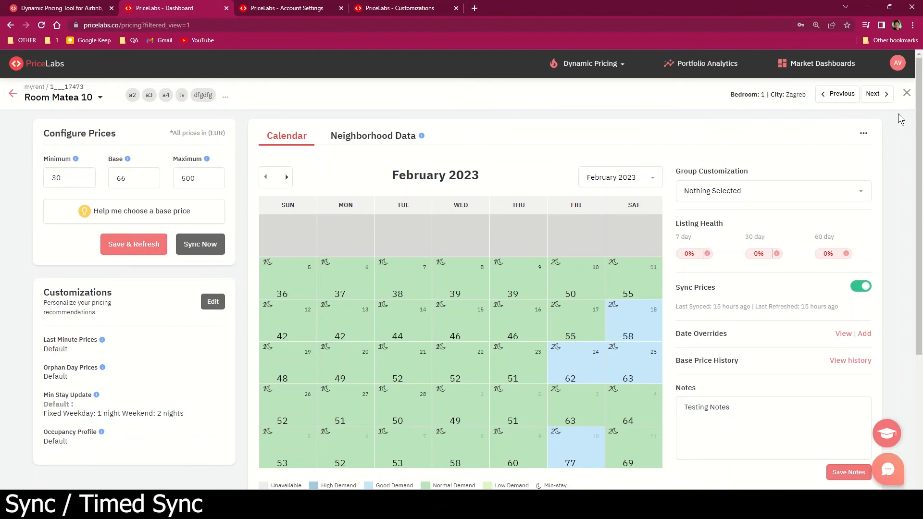
Open the sync settings within the account settings to examine the daily and additional sync times
left_click(897, 63)
left_click(847, 175)
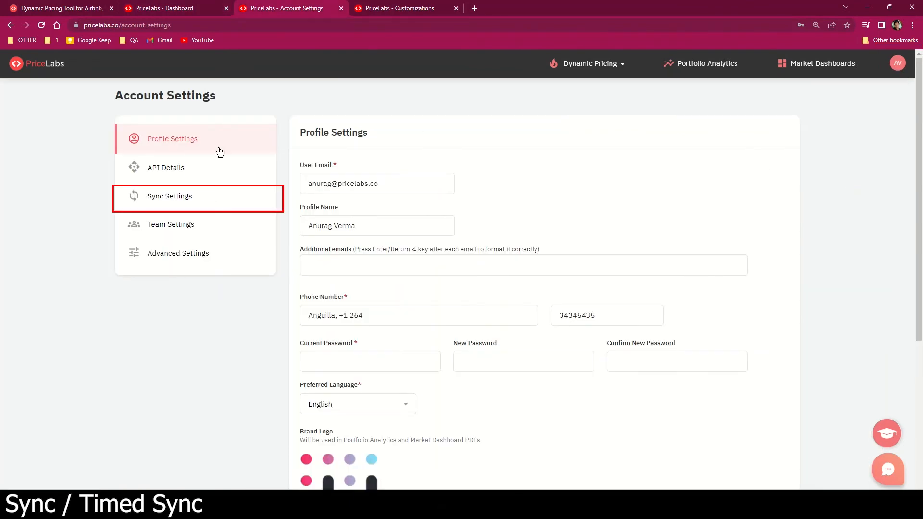
left_click(168, 199)
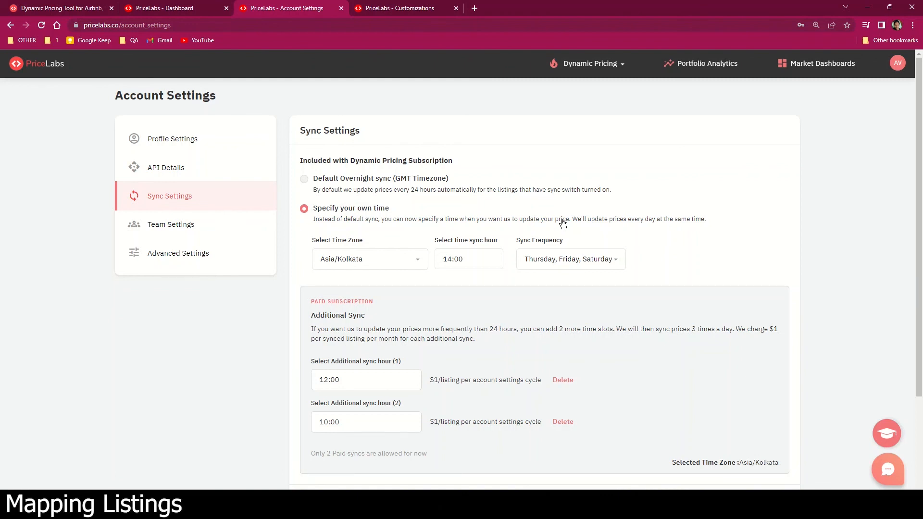
Return to the listing's pricing page and close it to get back to the Pricing Dashboard
left_click(175, 8)
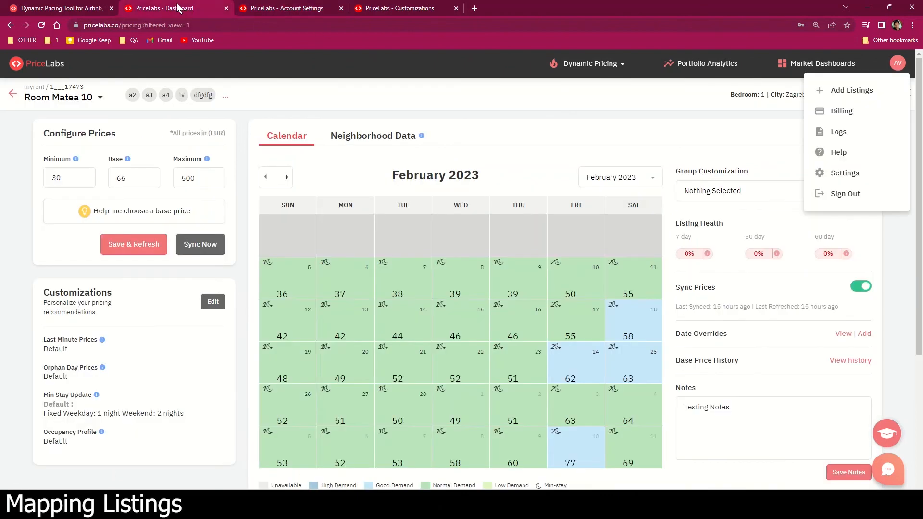
left_click(11, 173)
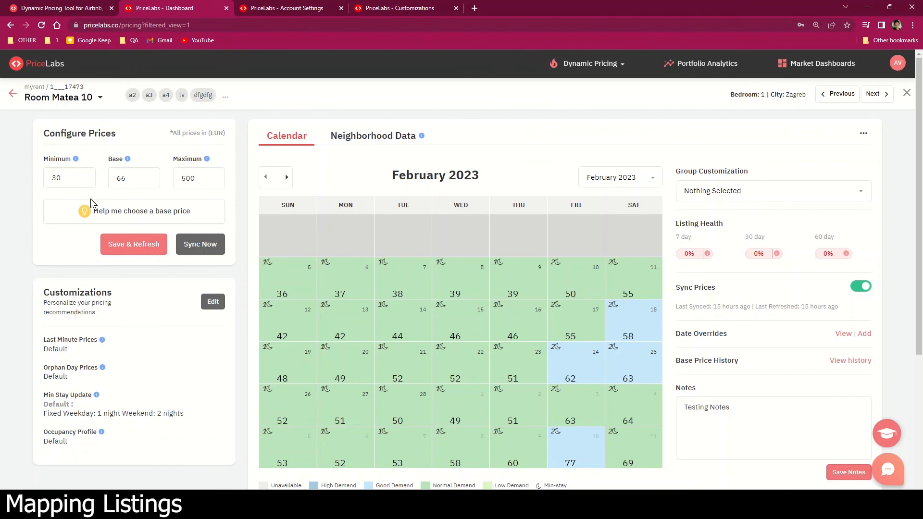
left_click(908, 94)
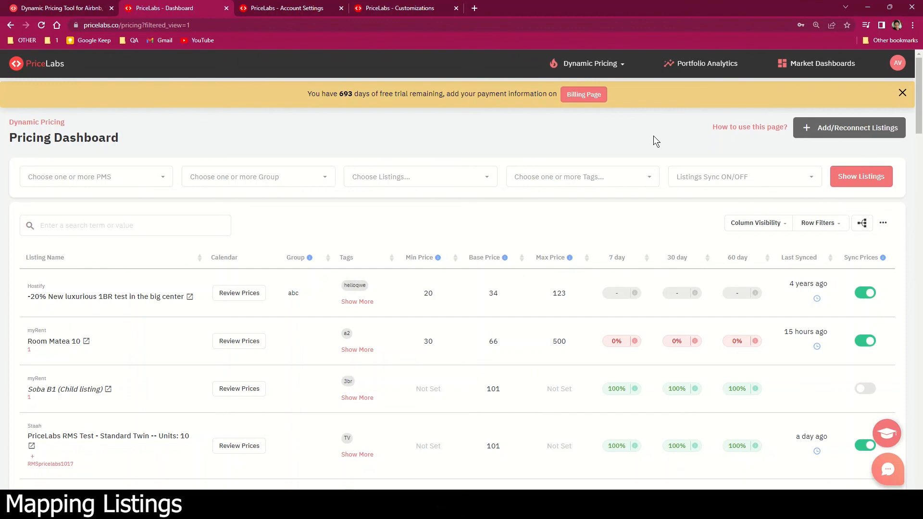
Try to map listings with "-20% New luxurious 1BR test in the big center" (Hostify) as the parent, and close the mapping dialog
left_click(861, 224)
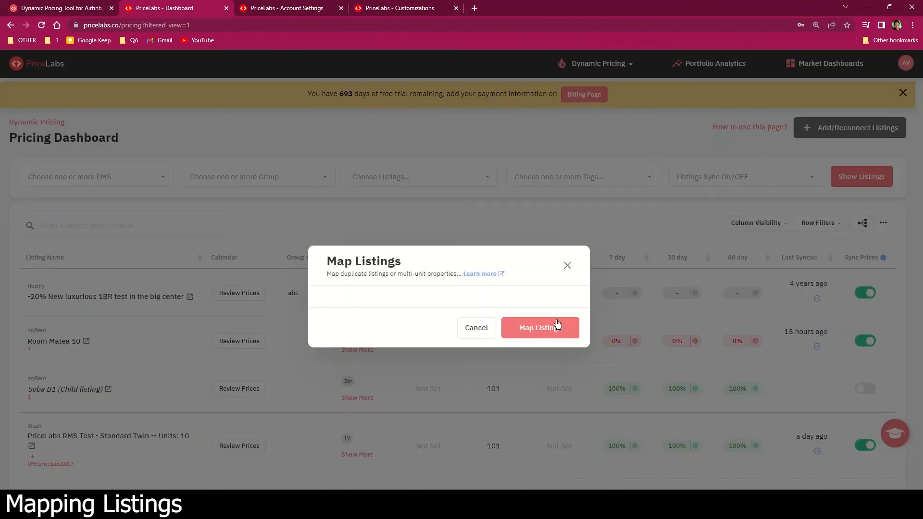
left_click(403, 287)
left_click(403, 286)
left_click(403, 287)
left_click(403, 288)
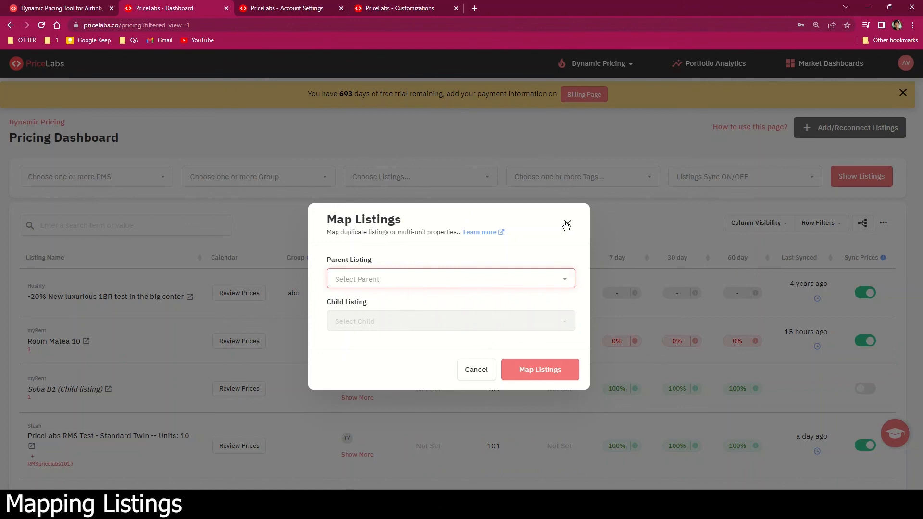
left_click(401, 275)
left_click(373, 332)
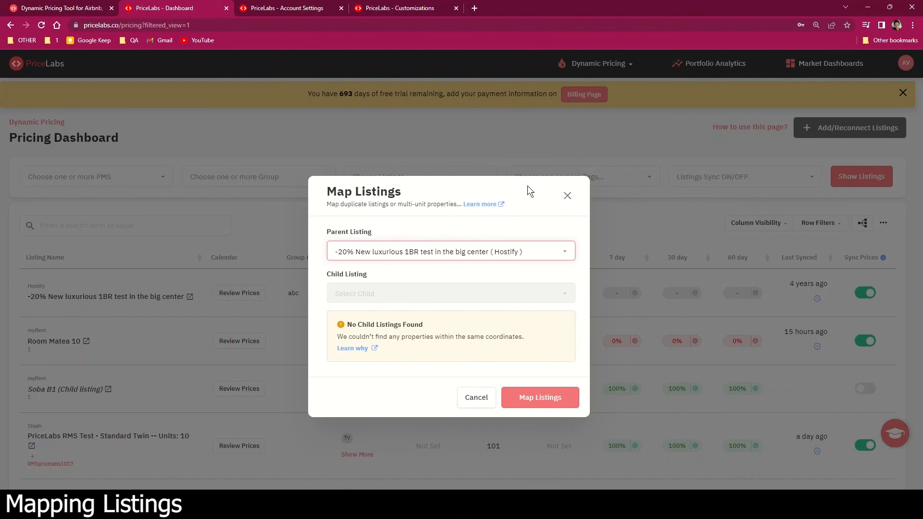
left_click(567, 196)
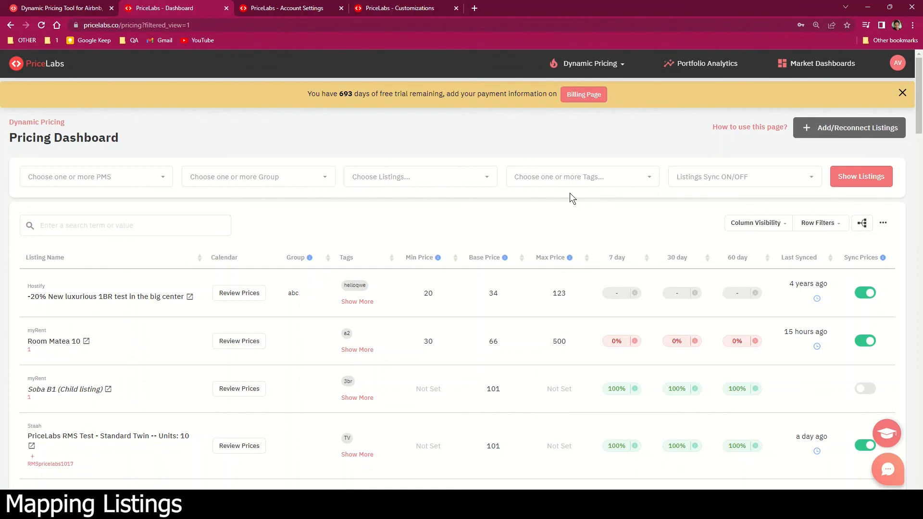
scroll(665, 187, "down", 2)
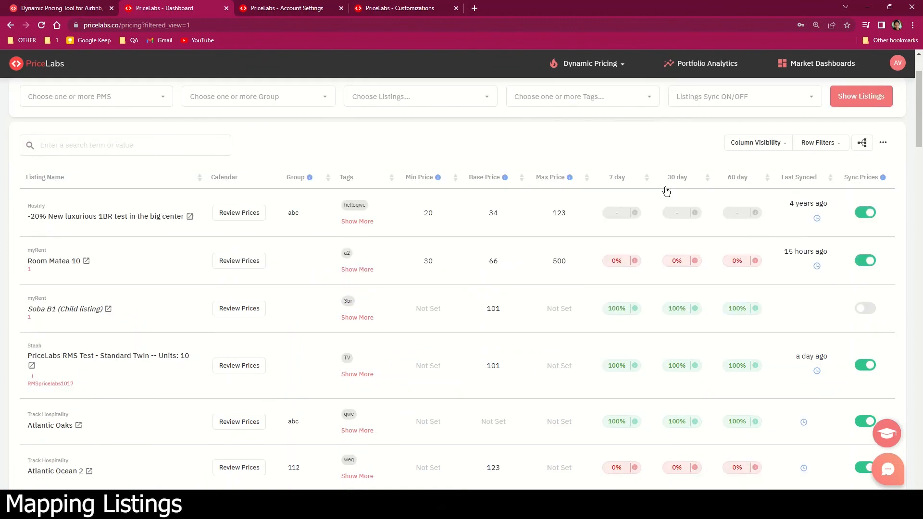
scroll(665, 191, "up", 2)
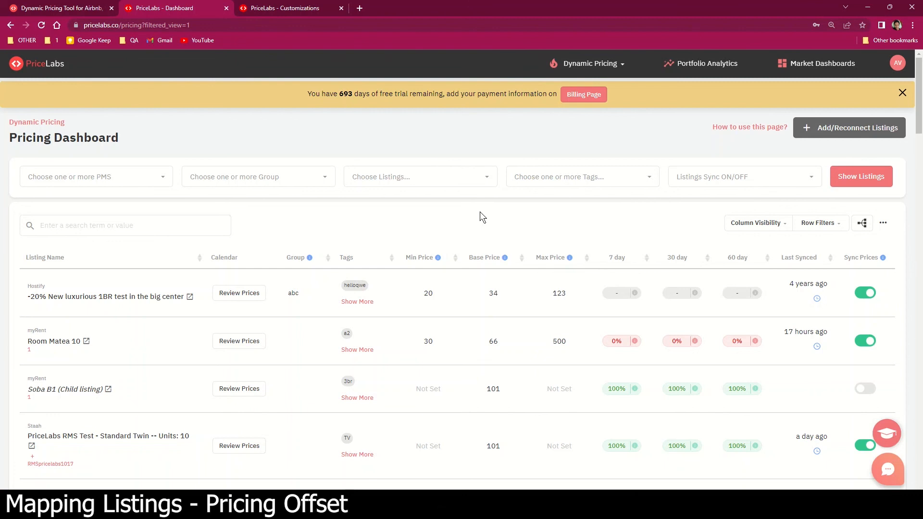
Open the Guesty account-level customizations for editing and go to the Advanced Customizations section
left_click(595, 65)
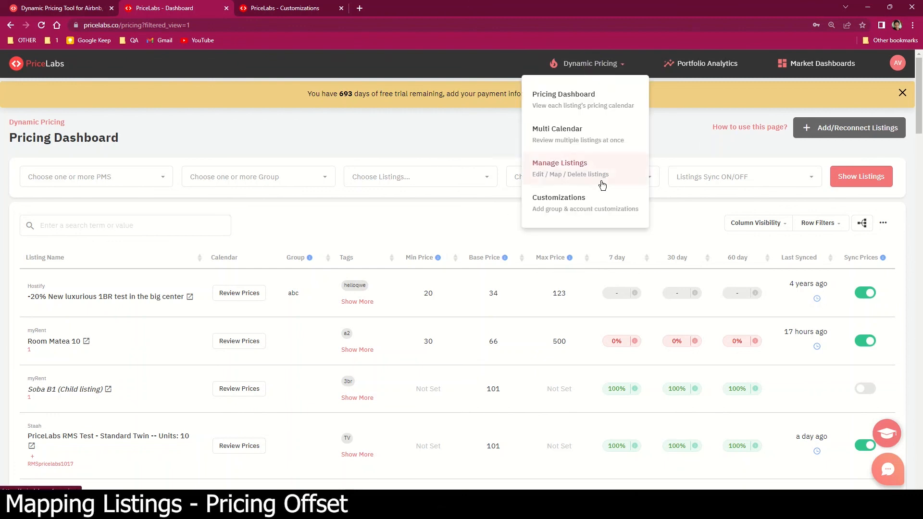
left_click(583, 211)
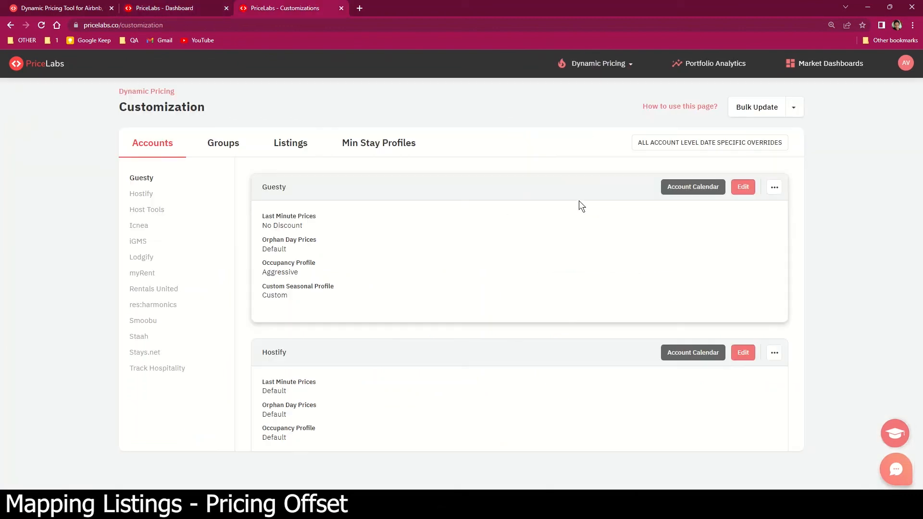
left_click(741, 187)
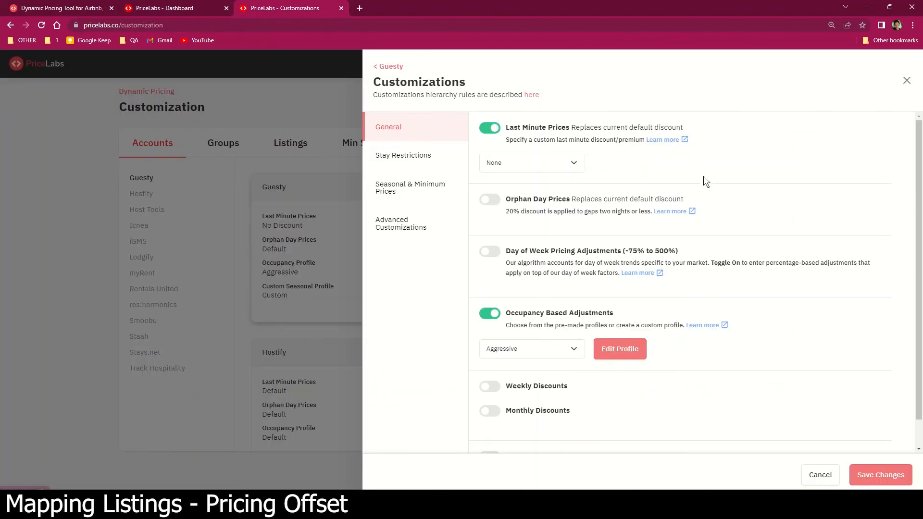
left_click(391, 225)
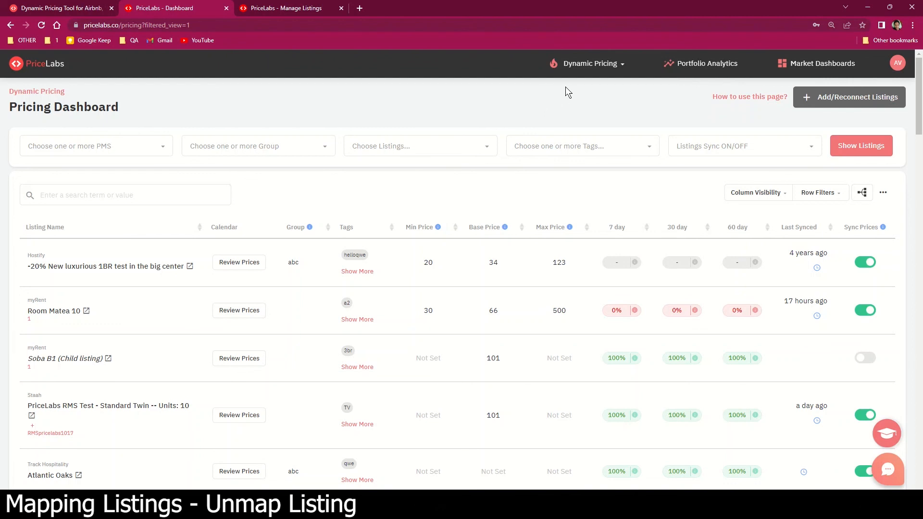
In the mapped listings under Manage Listings, unmap the myRent child listing "Soba B1" from its parent
left_click(580, 64)
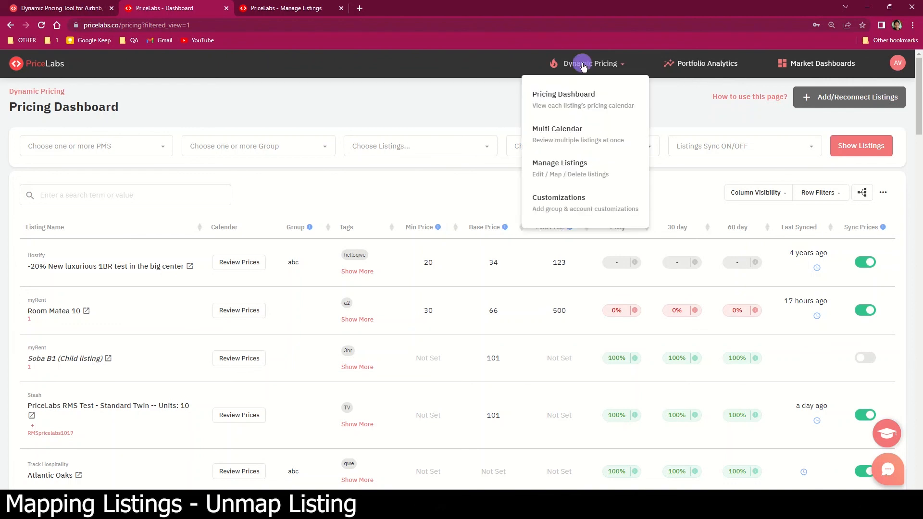
left_click(576, 173)
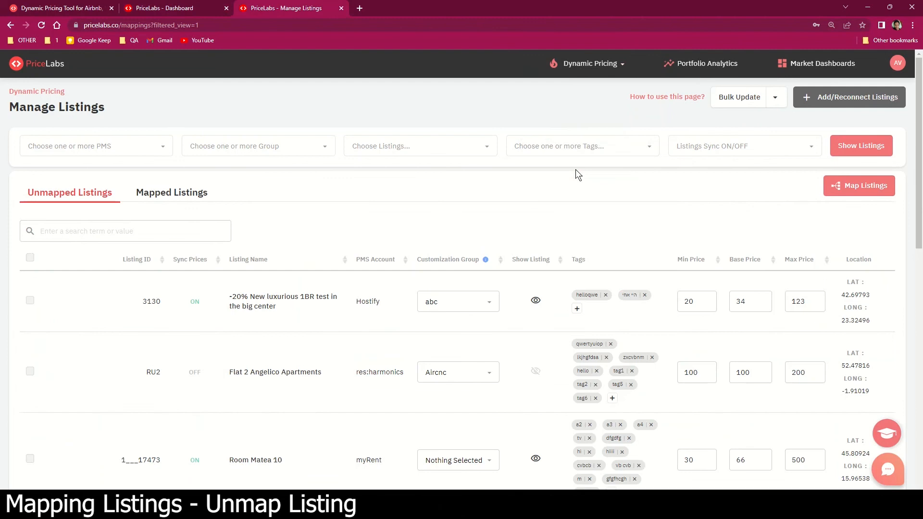
left_click(182, 194)
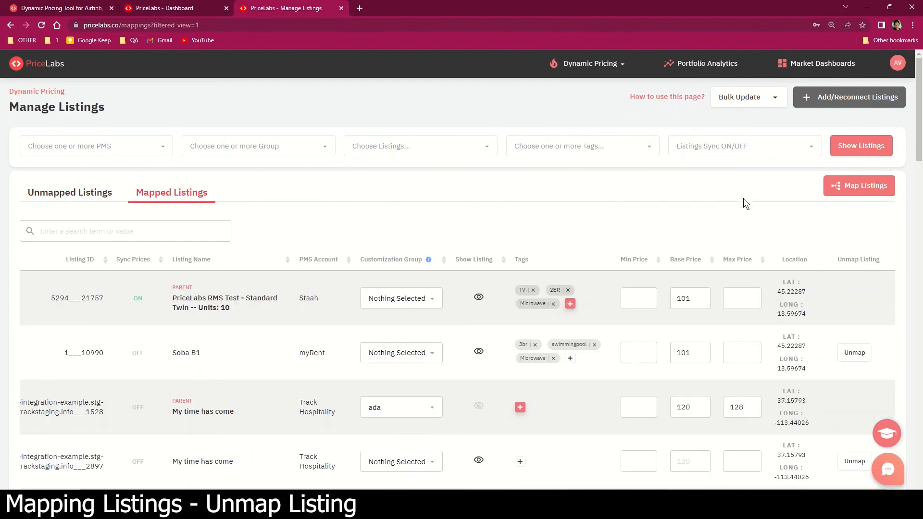
left_click(855, 360)
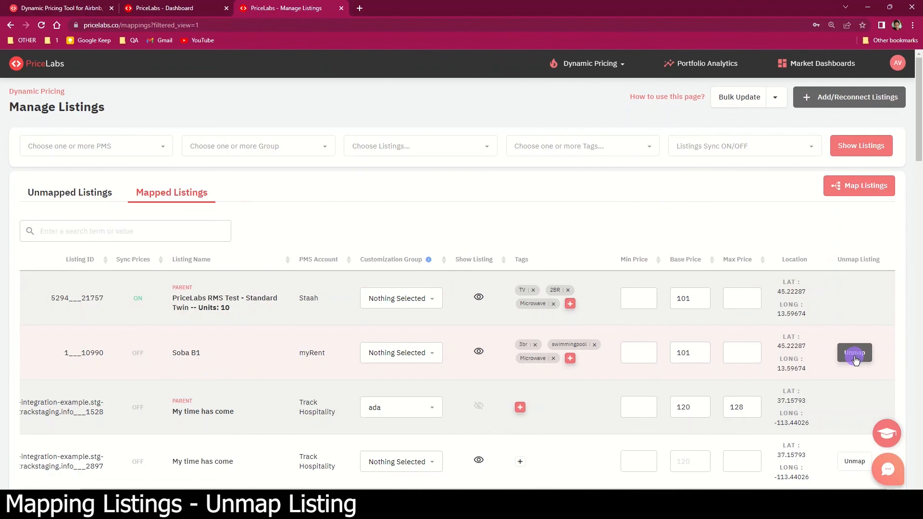